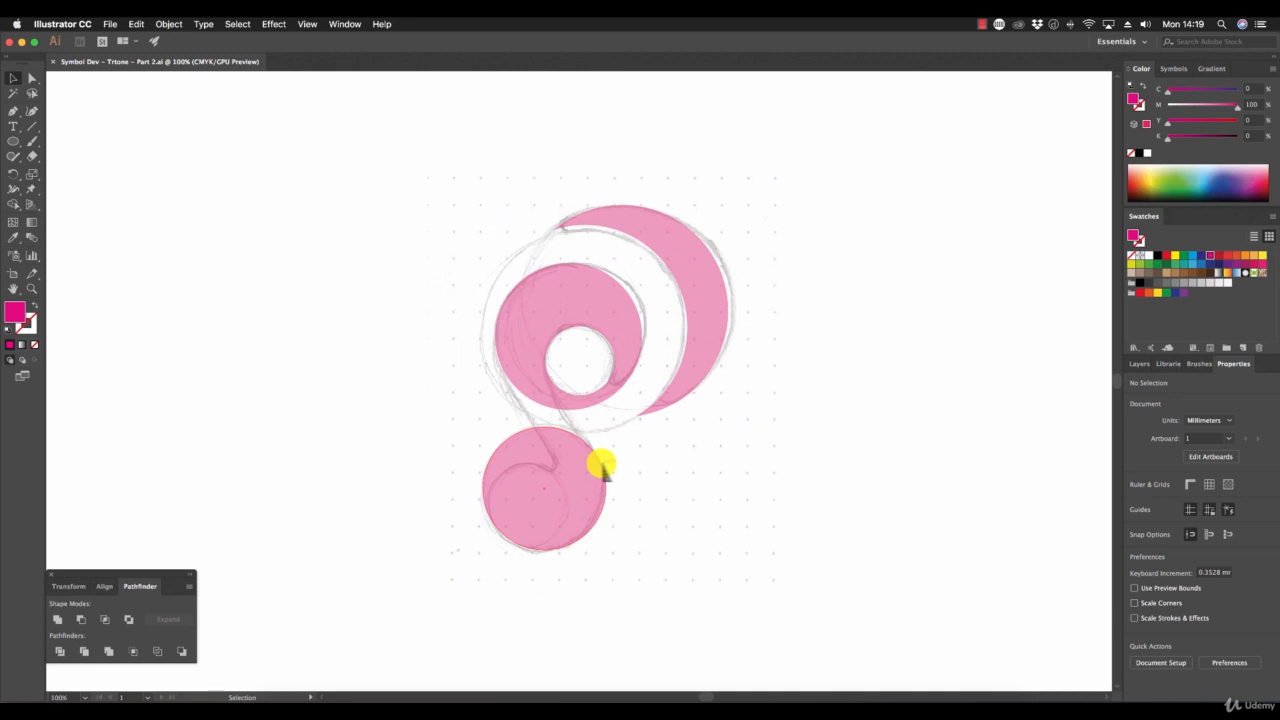
Set the Eraser size to 100 pt and erase the upper and upper-left part of the lower pink circle.
{"action": "left_click", "coordinate": [31, 158]}
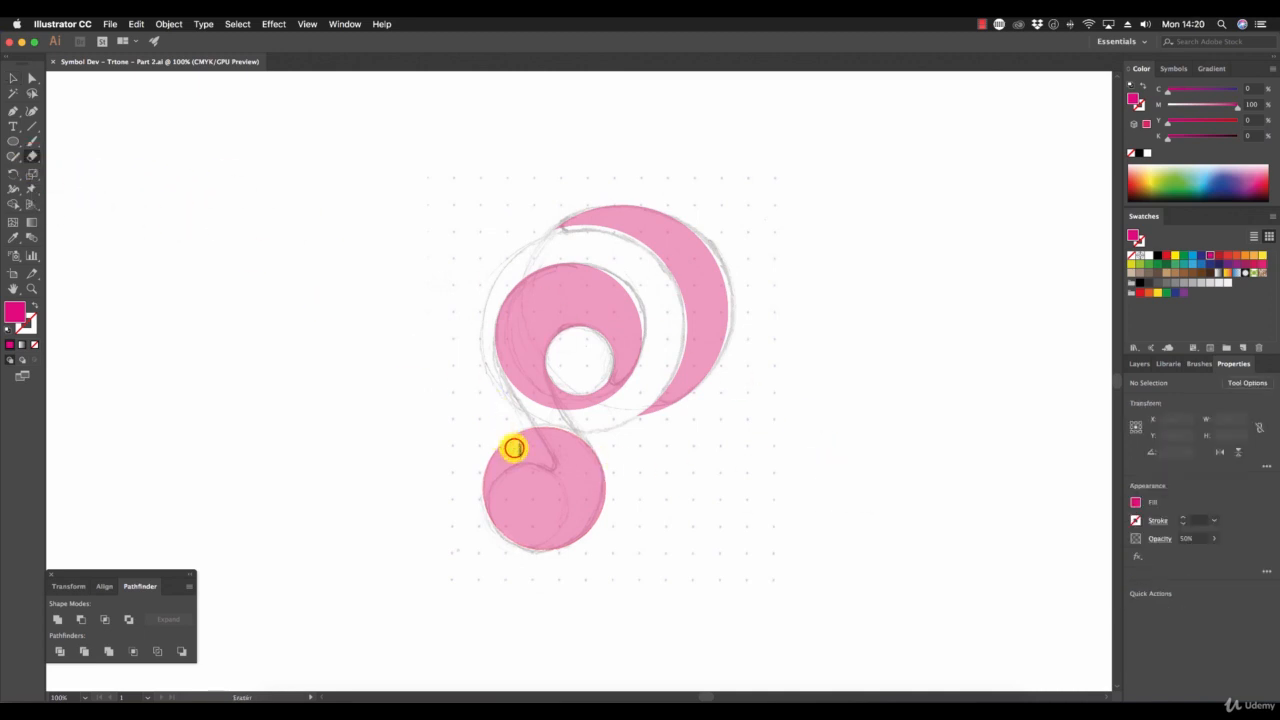
{"action": "left_click_drag", "start_coordinate": [514, 448], "coordinate": [560, 440]}
{"action": "key", "text": "super+z"}
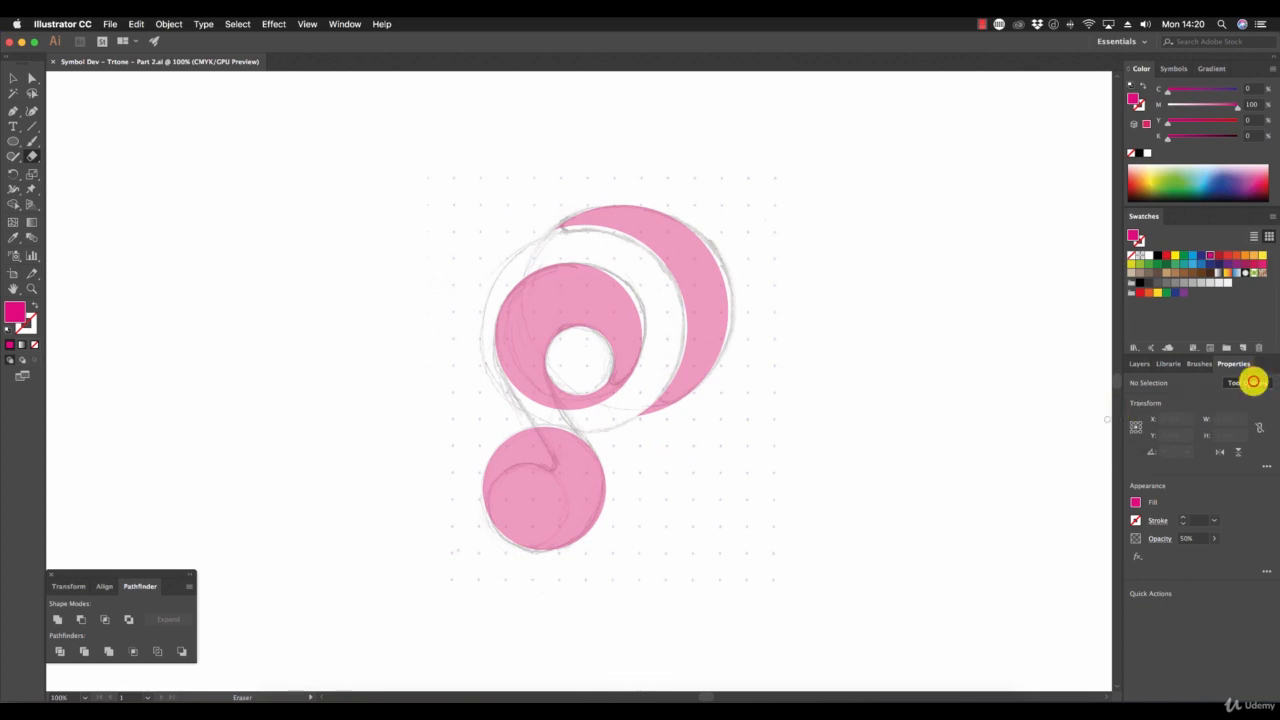
{"action": "left_click", "coordinate": [1248, 382]}
{"action": "left_click_drag", "start_coordinate": [531, 418], "coordinate": [558, 418]}
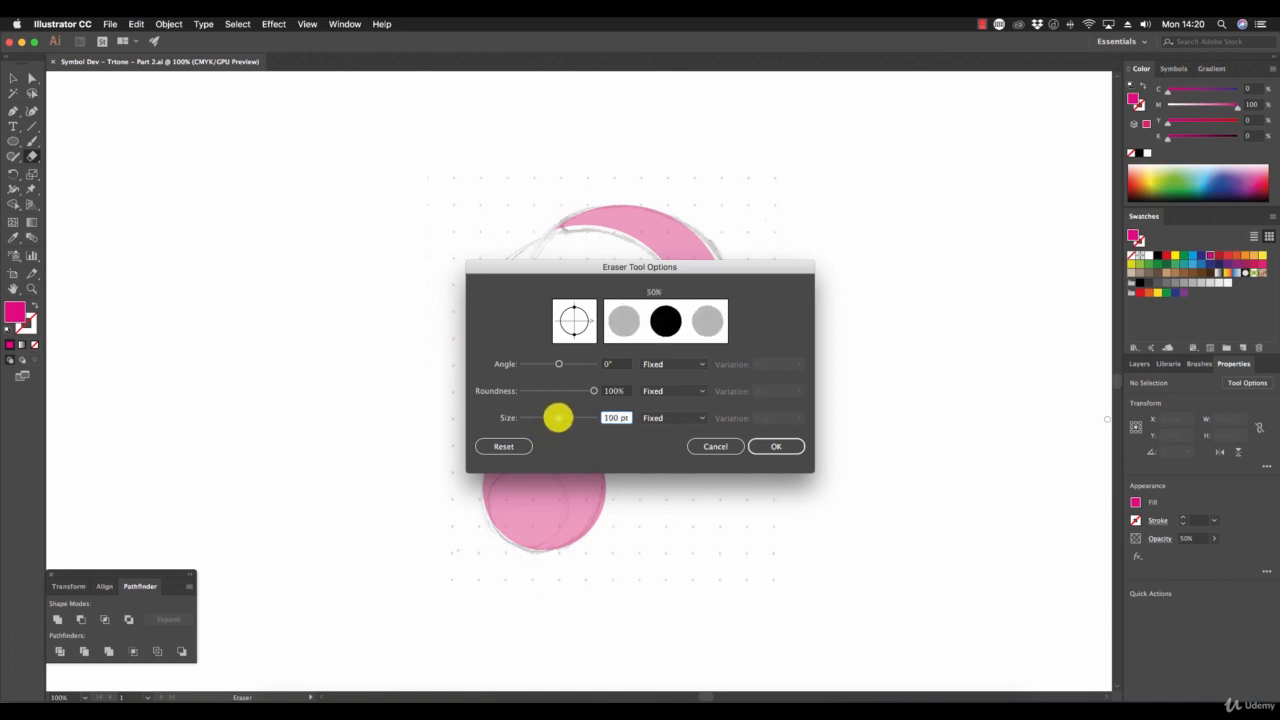
{"action": "left_click", "coordinate": [782, 447]}
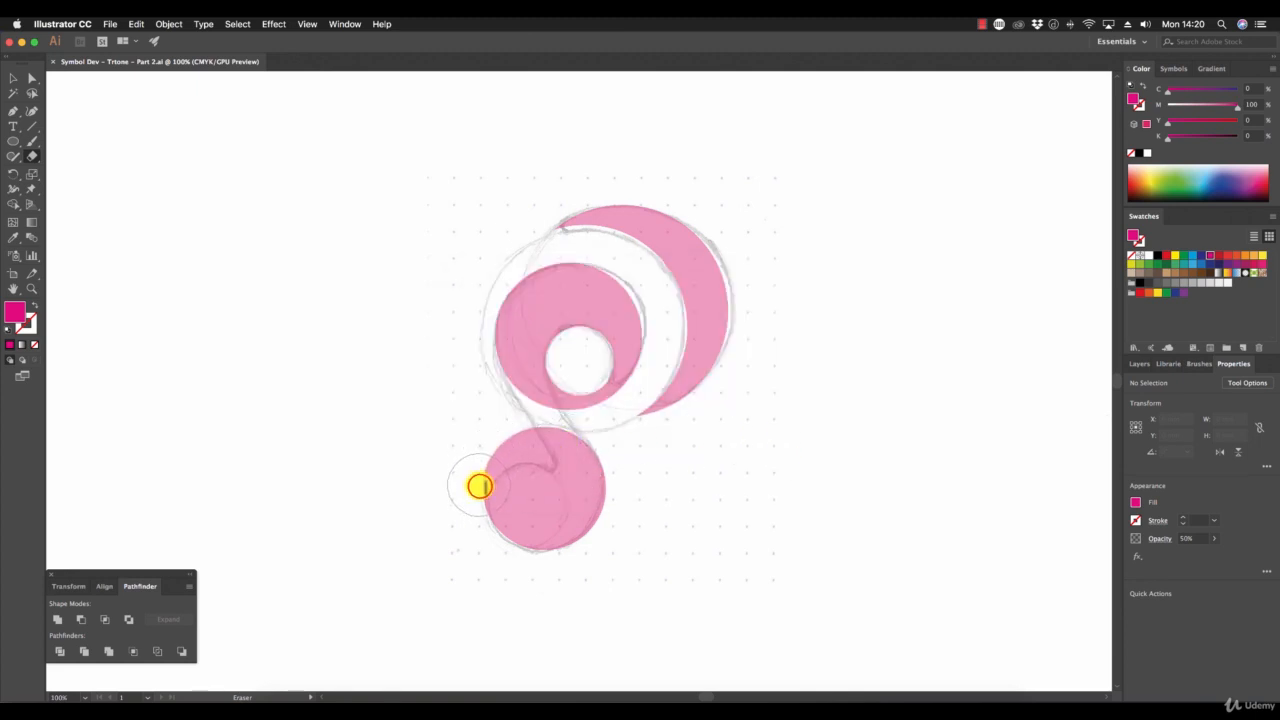
{"action": "mouse_move", "coordinate": [481, 486]}
{"action": "left_mouse_down"}
{"action": "mouse_move", "coordinate": [517, 443]}
{"action": "mouse_move", "coordinate": [570, 452]}
{"action": "left_mouse_up"}
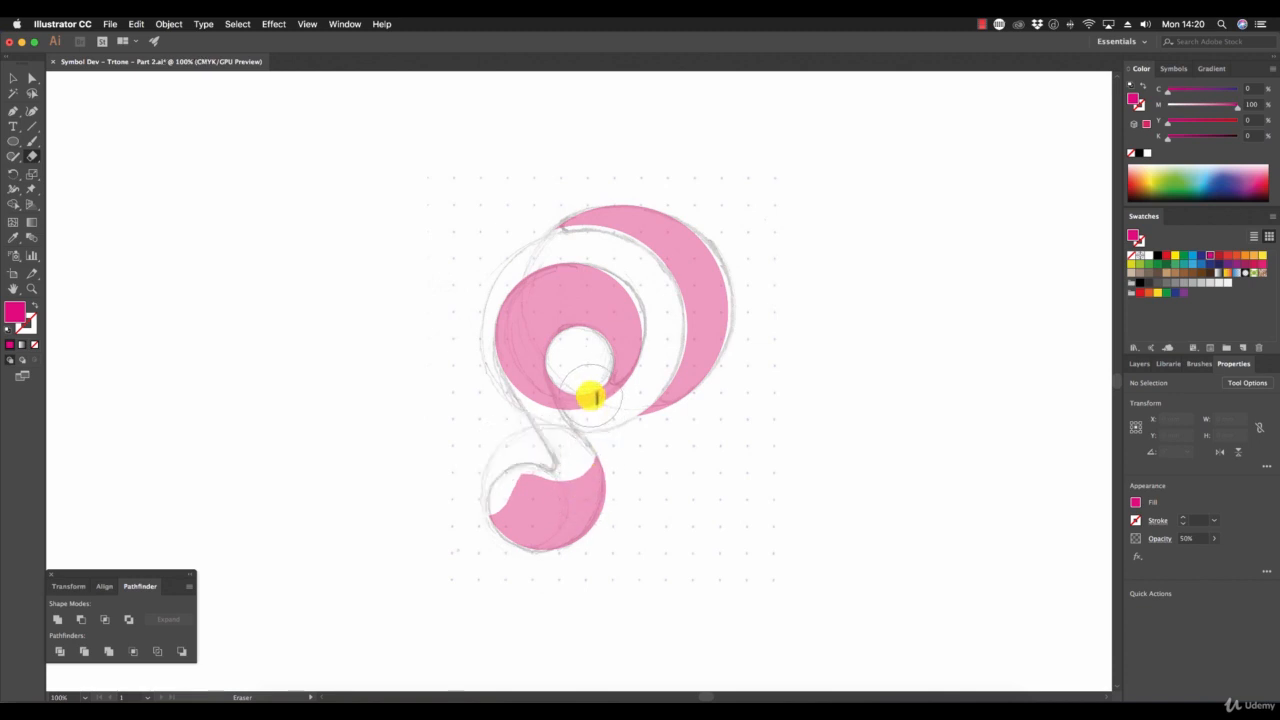
Reduce the Eraser size to about 77 pt and erase the section of the ring below its round hole.
{"action": "left_click", "coordinate": [1247, 382]}
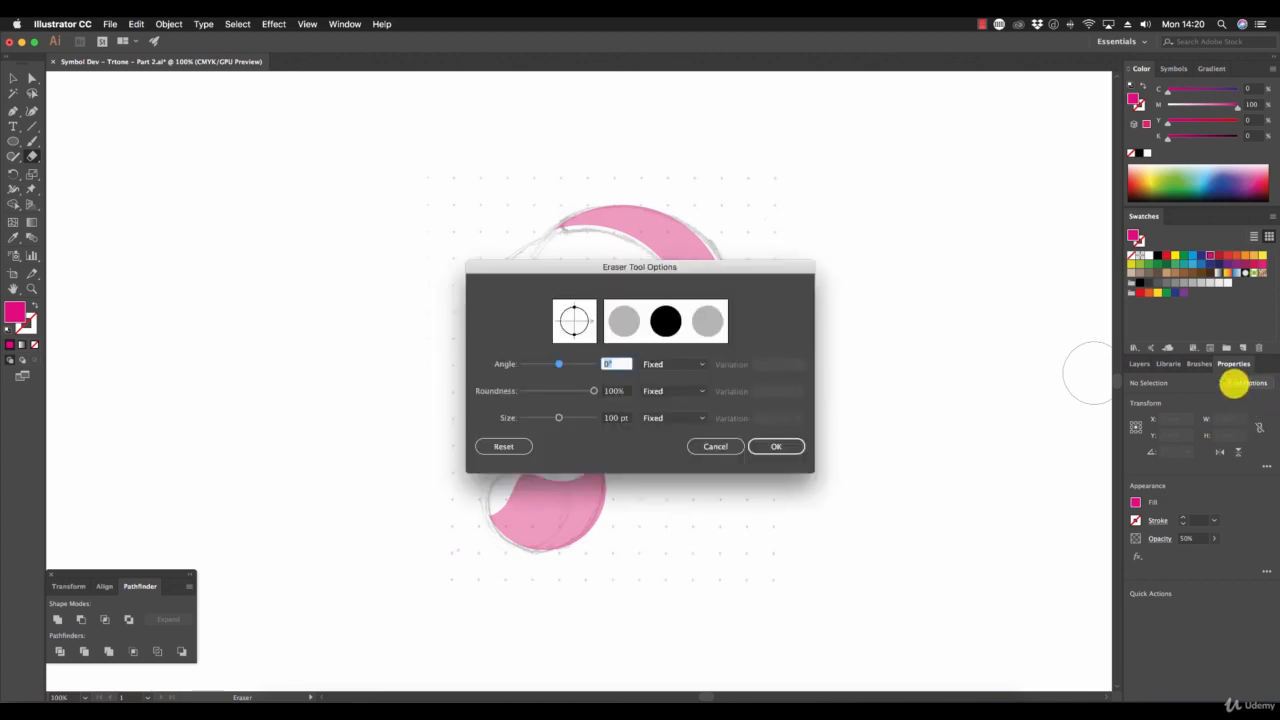
{"action": "left_click_drag", "start_coordinate": [557, 417], "coordinate": [546, 418]}
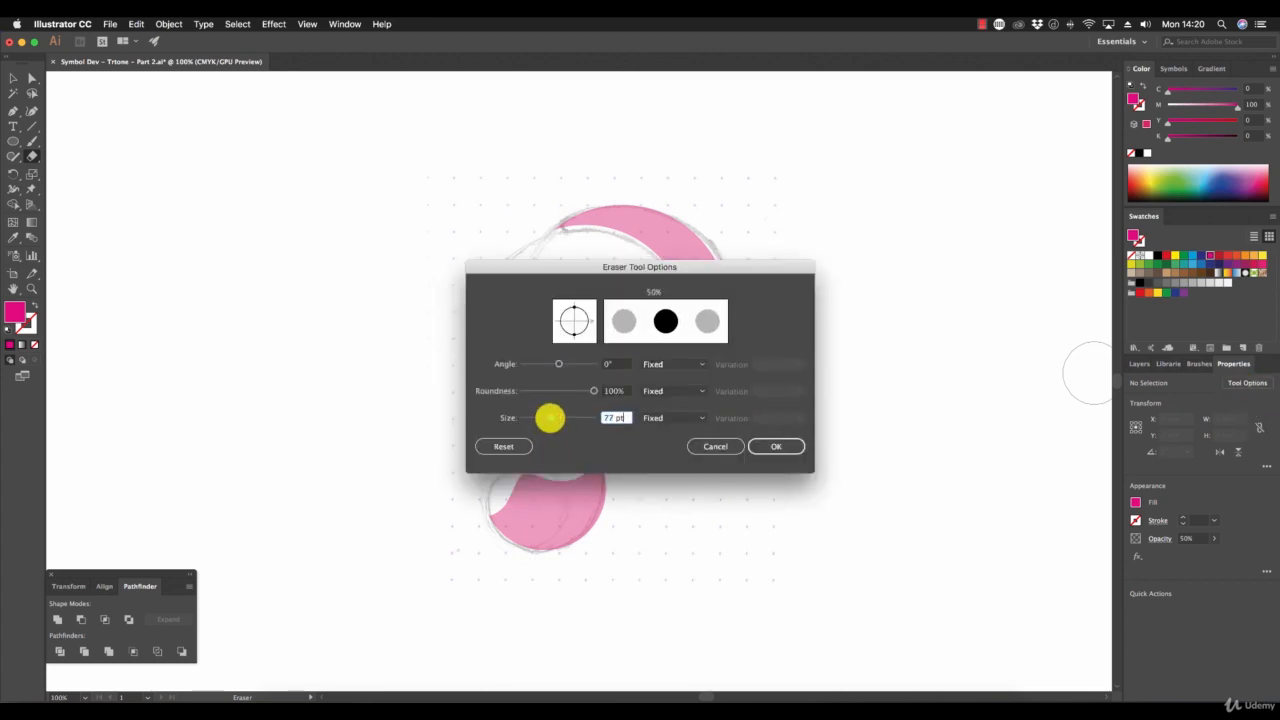
{"action": "left_click", "coordinate": [778, 447]}
{"action": "mouse_move", "coordinate": [579, 390]}
{"action": "left_mouse_down"}
{"action": "mouse_move", "coordinate": [571, 374]}
{"action": "mouse_move", "coordinate": [593, 400]}
{"action": "mouse_move", "coordinate": [576, 382]}
{"action": "left_mouse_up"}
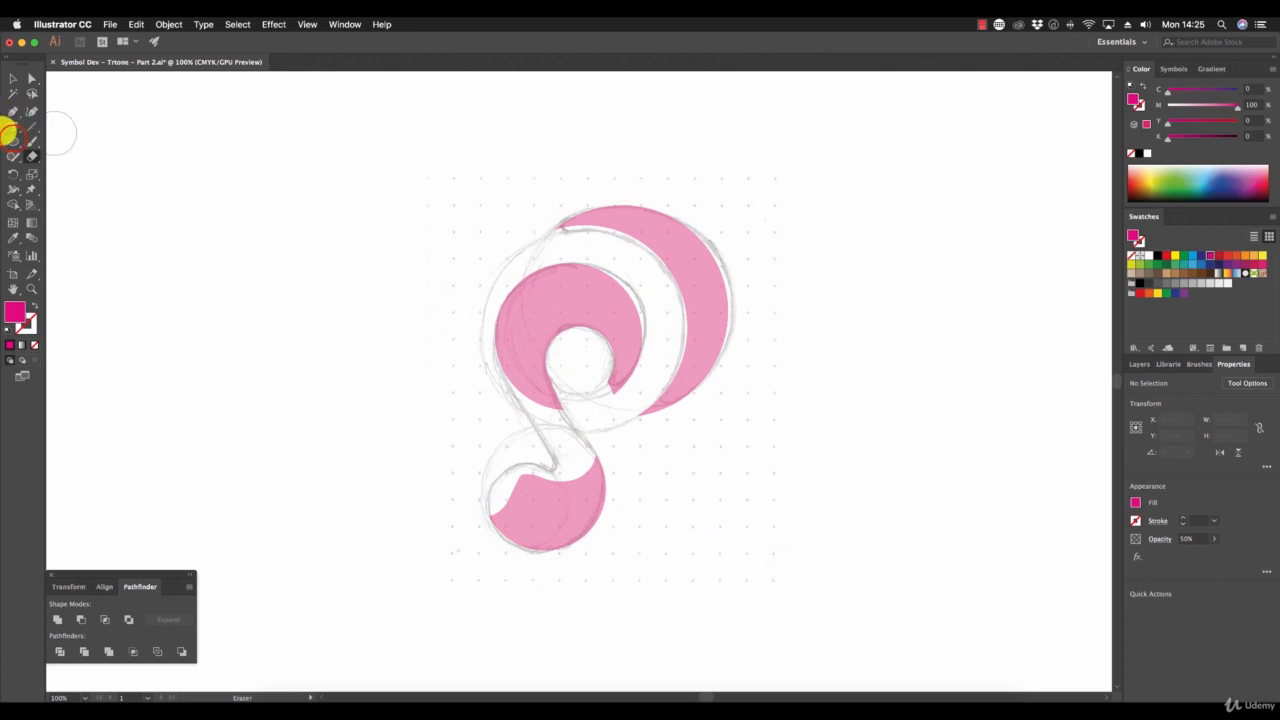
Draw a circle about 44.7 mm in diameter over the sketched lower bulb and set its opacity to 50%.
{"action": "left_click_drag", "start_coordinate": [13, 138], "coordinate": [54, 171]}
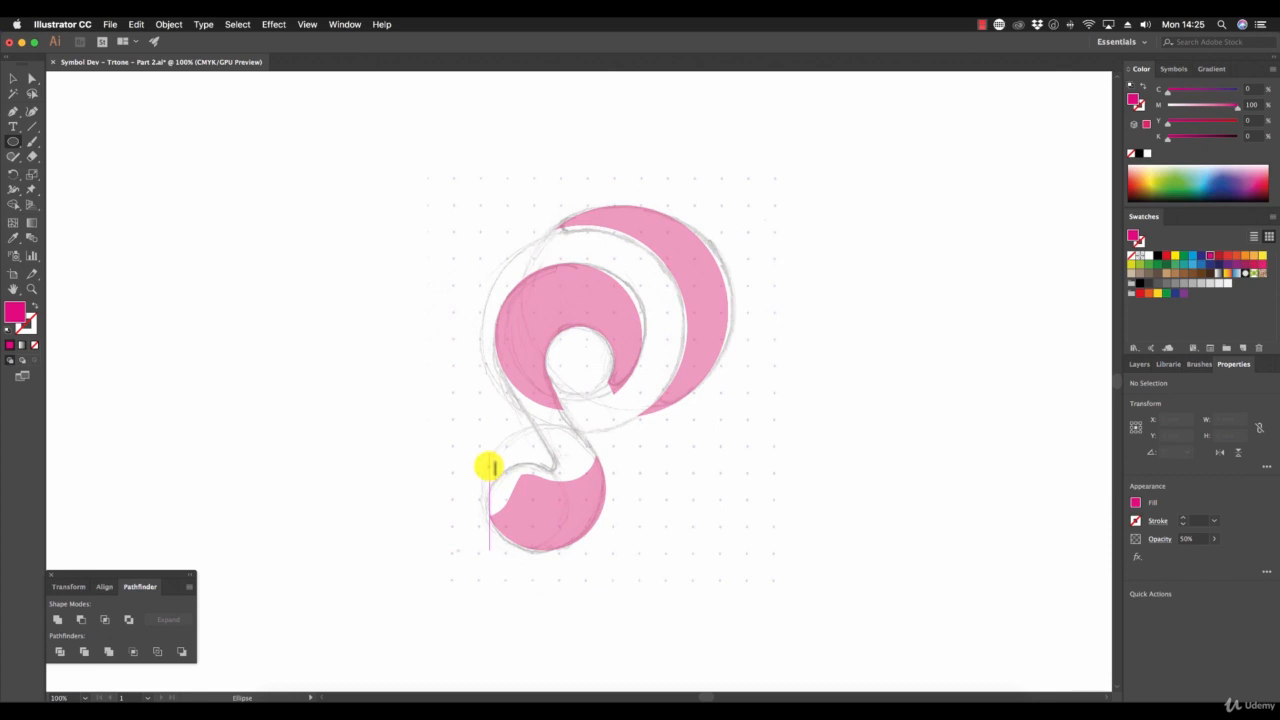
{"action": "left_click_drag", "start_coordinate": [490, 467], "coordinate": [568, 513]}
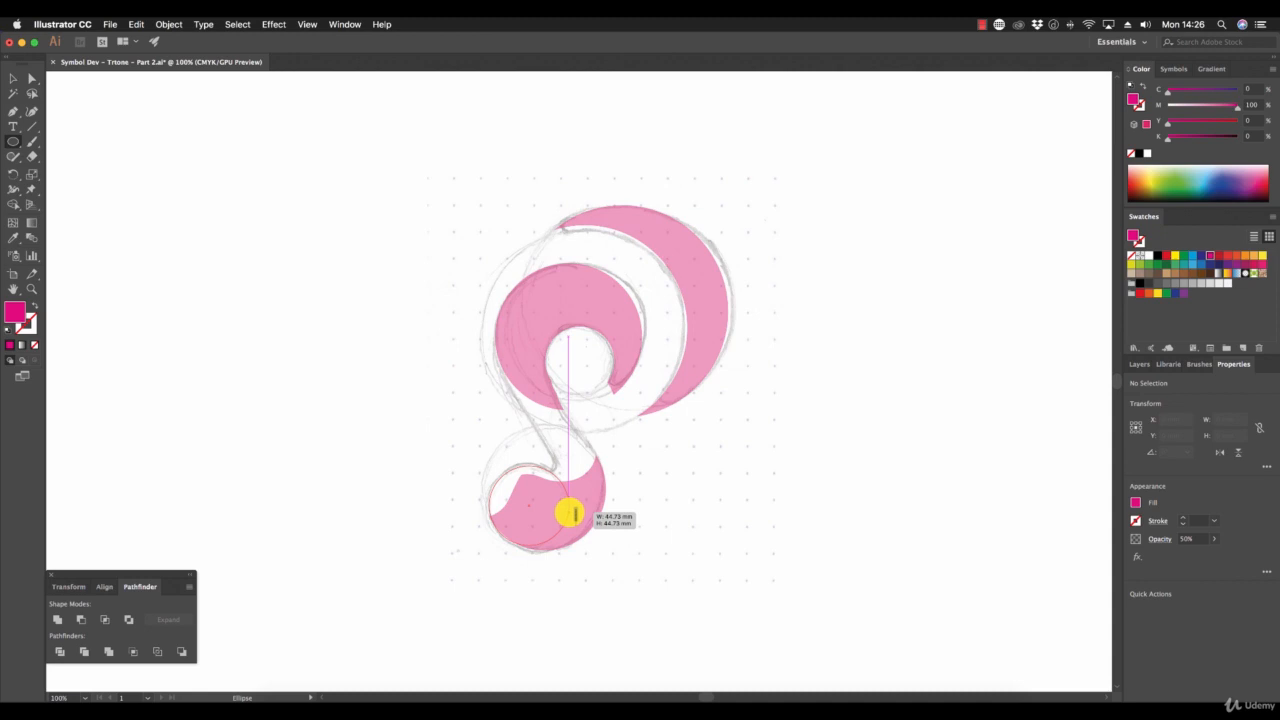
{"action": "left_click_drag", "start_coordinate": [568, 513], "coordinate": [568, 513]}
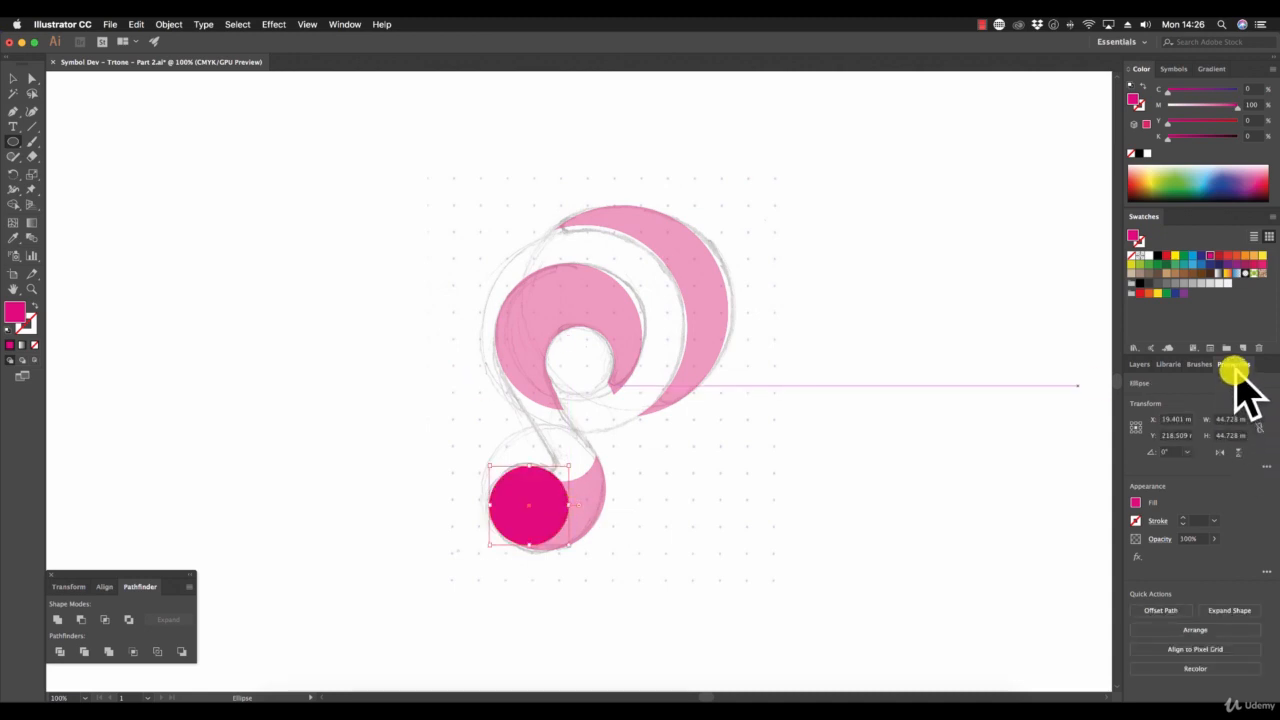
{"action": "left_click", "coordinate": [1211, 541]}
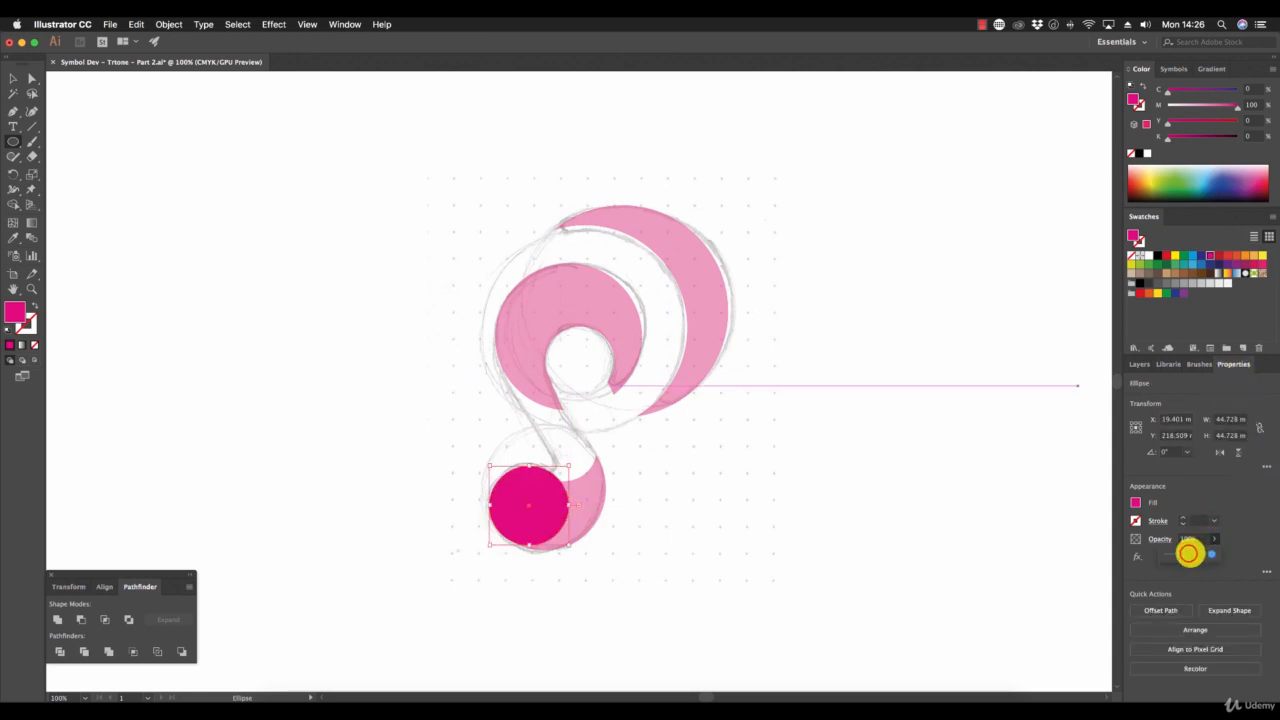
{"action": "left_click", "coordinate": [1188, 553]}
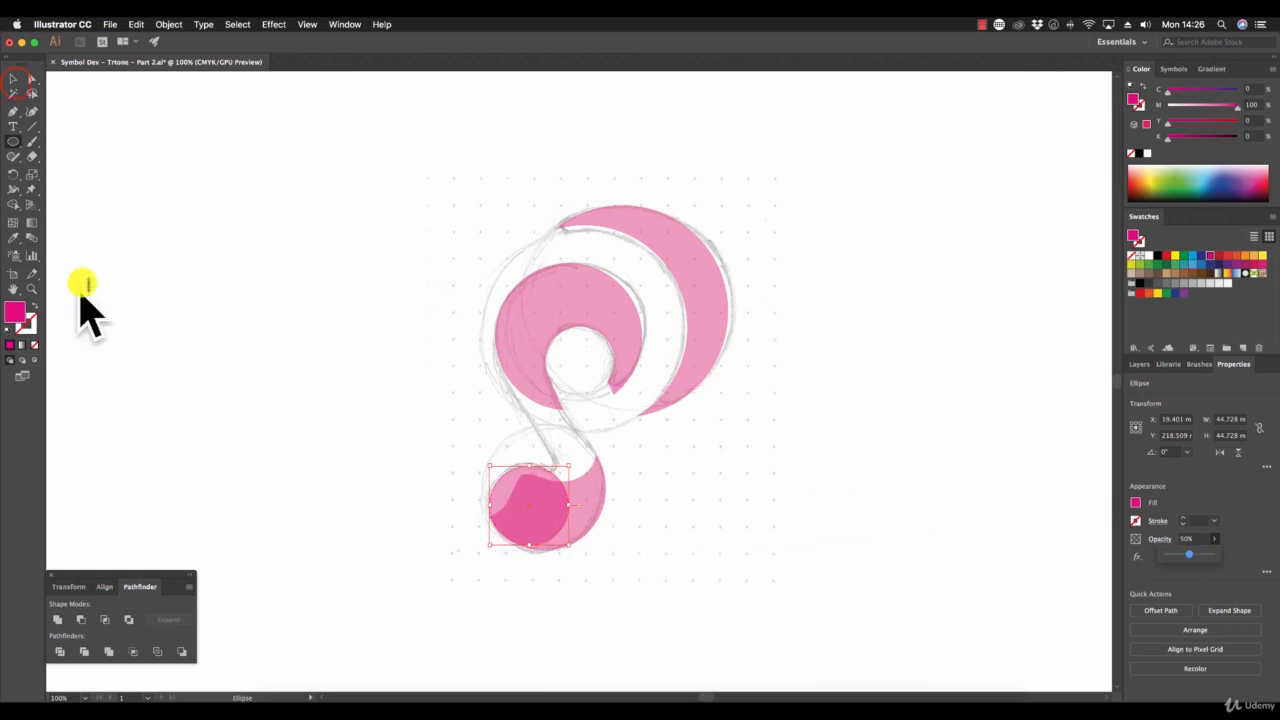
Shift the new small circle slightly upward to match the top of the sketched bulb outline.
{"action": "left_click", "coordinate": [13, 79]}
{"action": "left_click", "coordinate": [35, 290]}
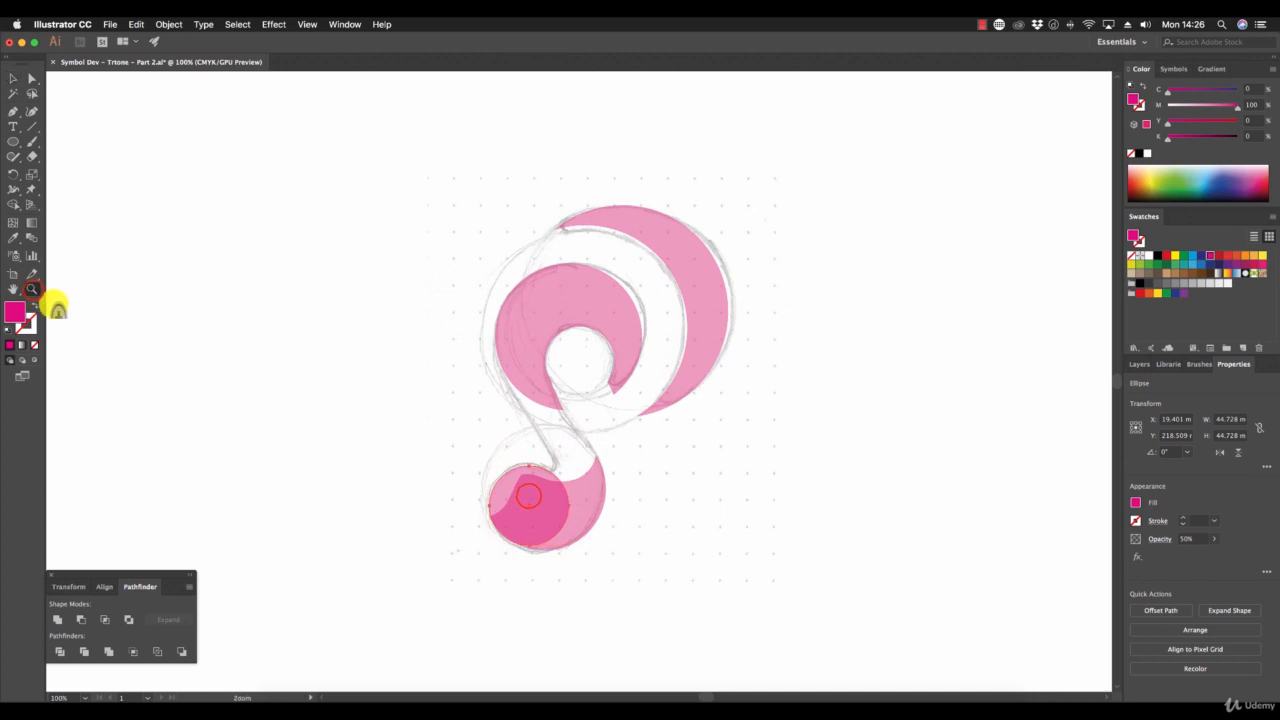
{"action": "left_click", "coordinate": [529, 496]}
{"action": "left_click", "coordinate": [590, 383]}
{"action": "left_click", "coordinate": [554, 381]}
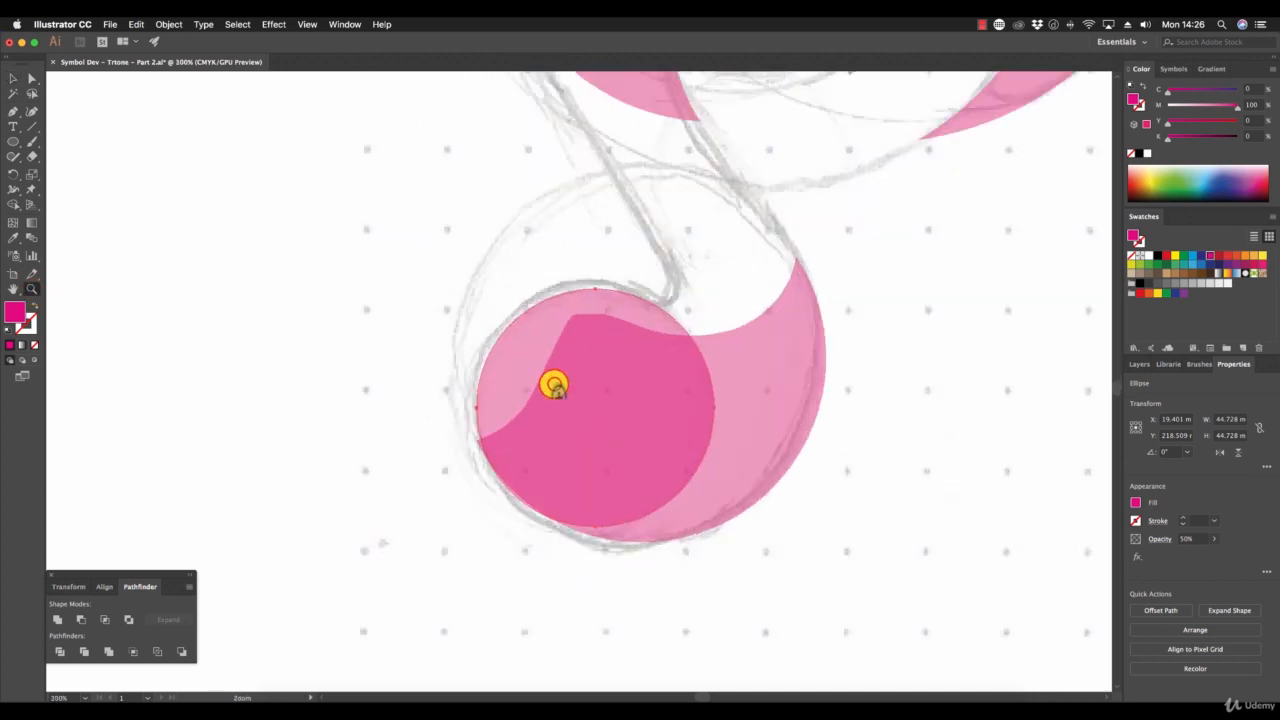
{"action": "left_click", "coordinate": [558, 388]}
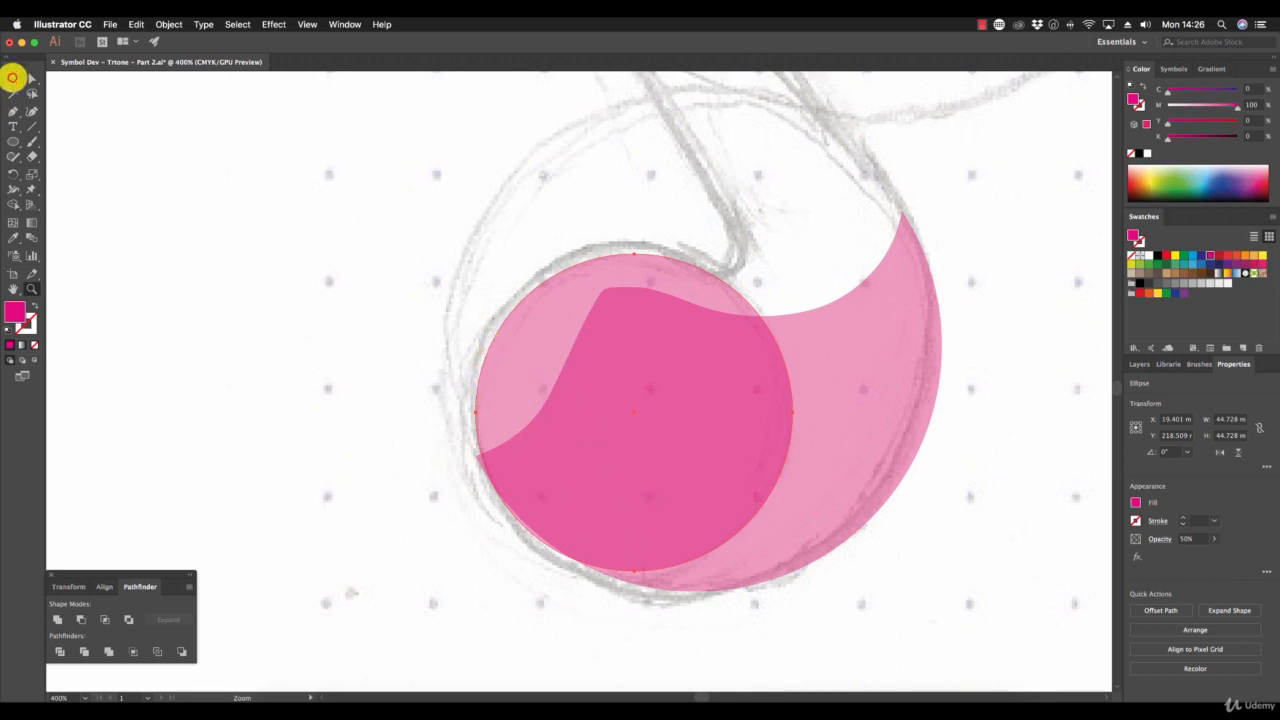
{"action": "left_click", "coordinate": [12, 78]}
{"action": "left_click_drag", "start_coordinate": [603, 342], "coordinate": [603, 339]}
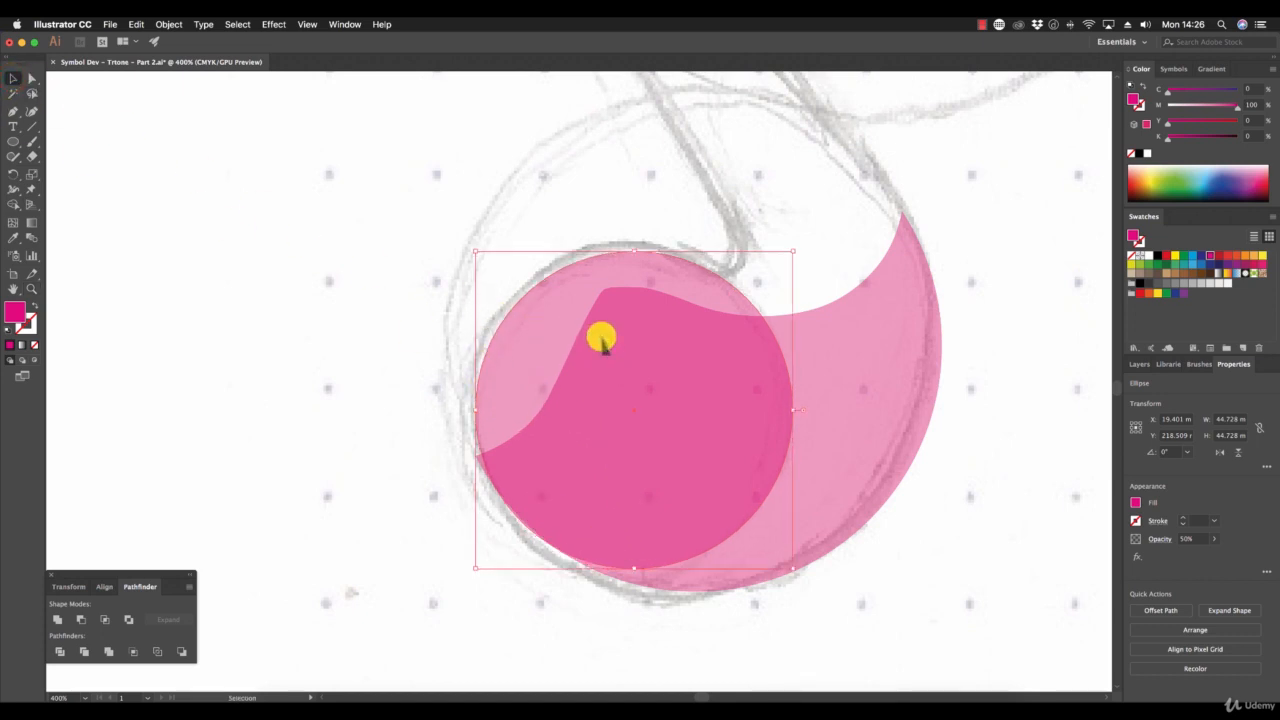
{"action": "key", "text": "Up"}
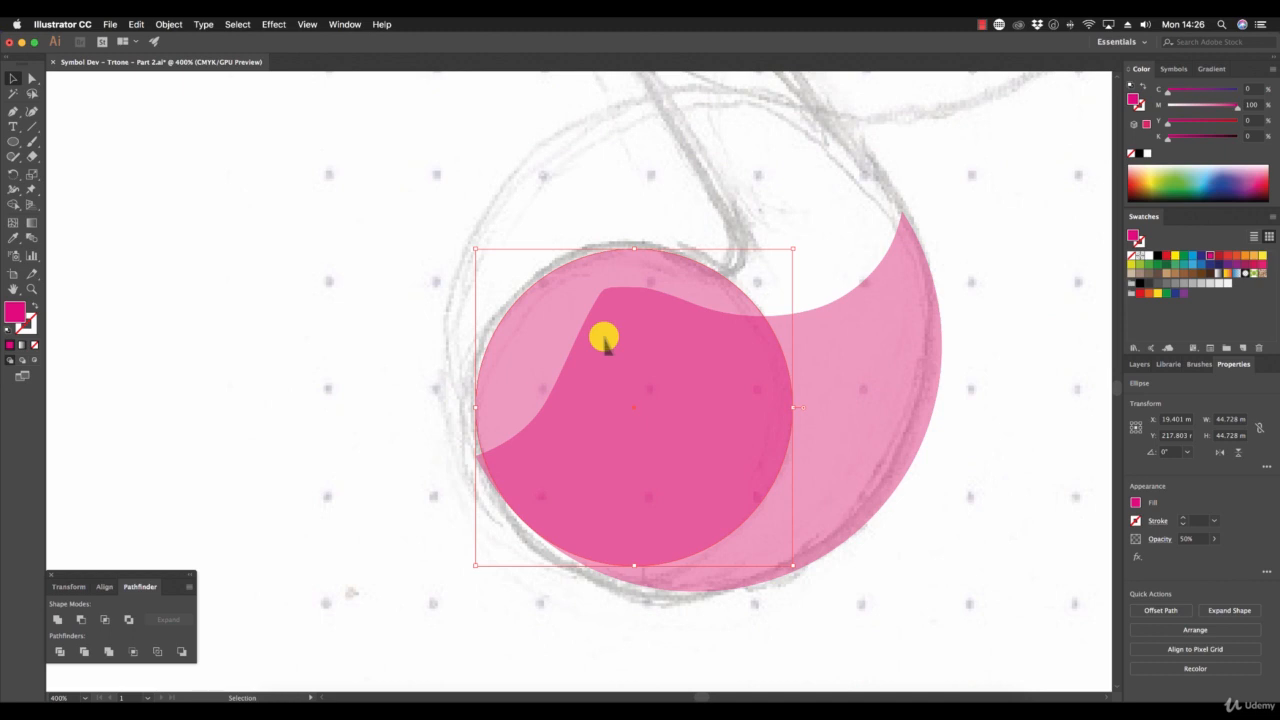
Erase the left end of the larger lower shape so that only the small circle forms the bulb's left edge.
{"action": "left_click", "coordinate": [887, 362]}
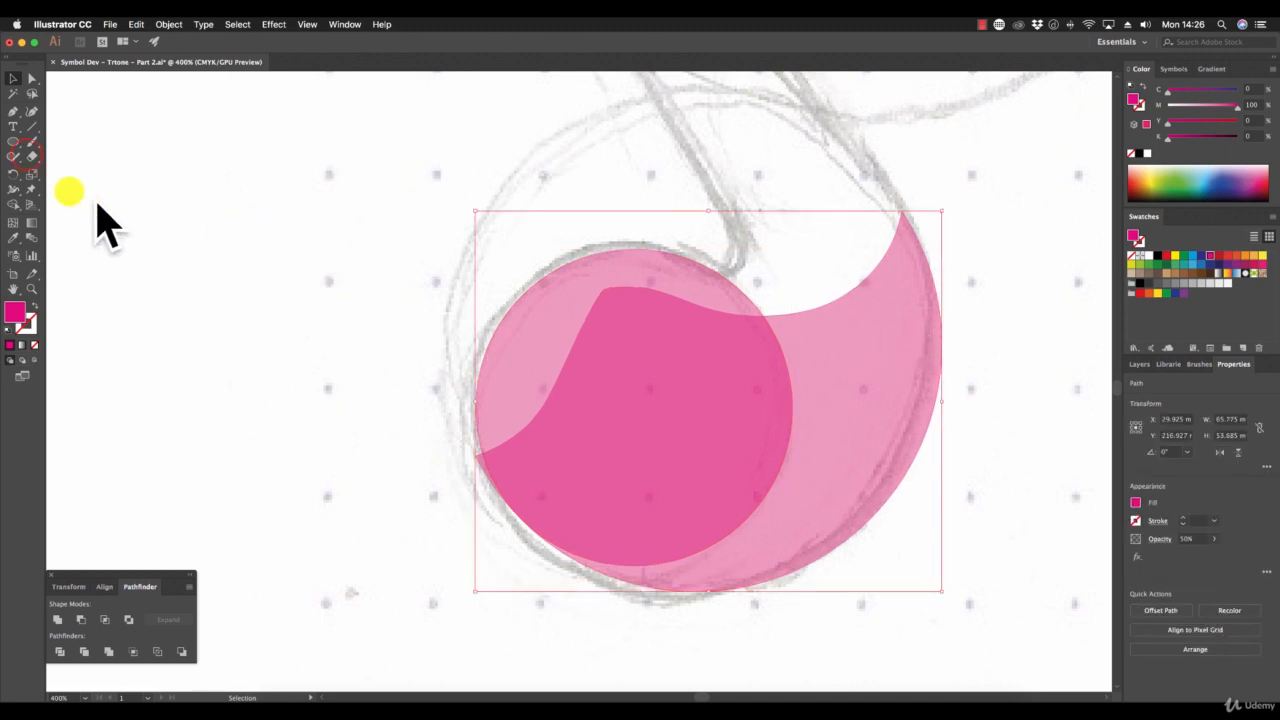
{"action": "left_click", "coordinate": [31, 156]}
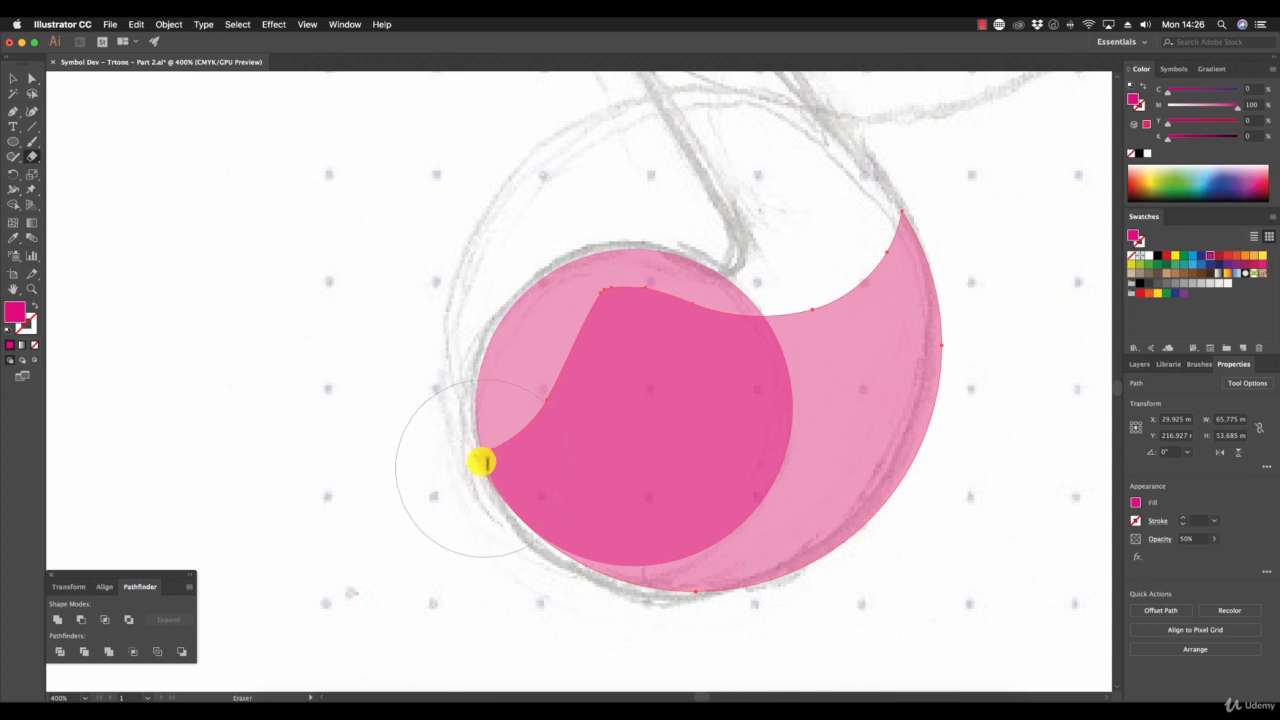
{"action": "mouse_move", "coordinate": [481, 461]}
{"action": "left_mouse_down"}
{"action": "mouse_move", "coordinate": [463, 423]}
{"action": "mouse_move", "coordinate": [473, 433]}
{"action": "left_mouse_up"}
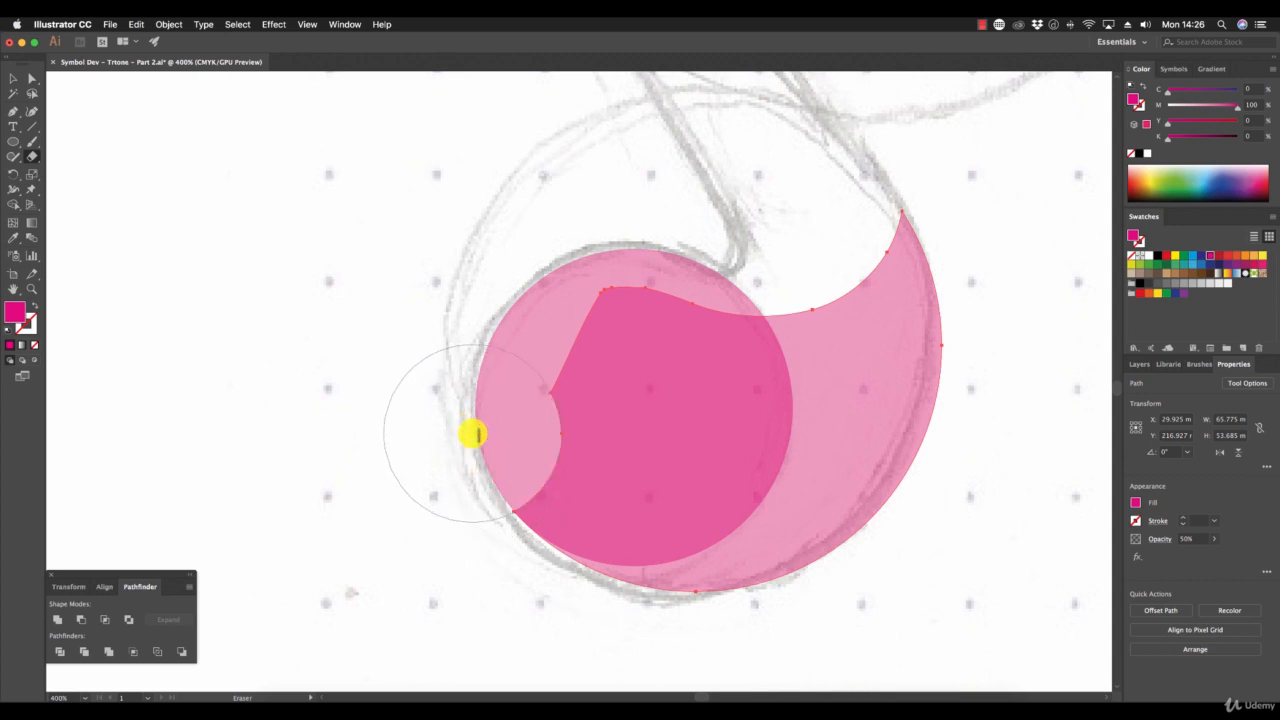
{"action": "left_click", "coordinate": [13, 78]}
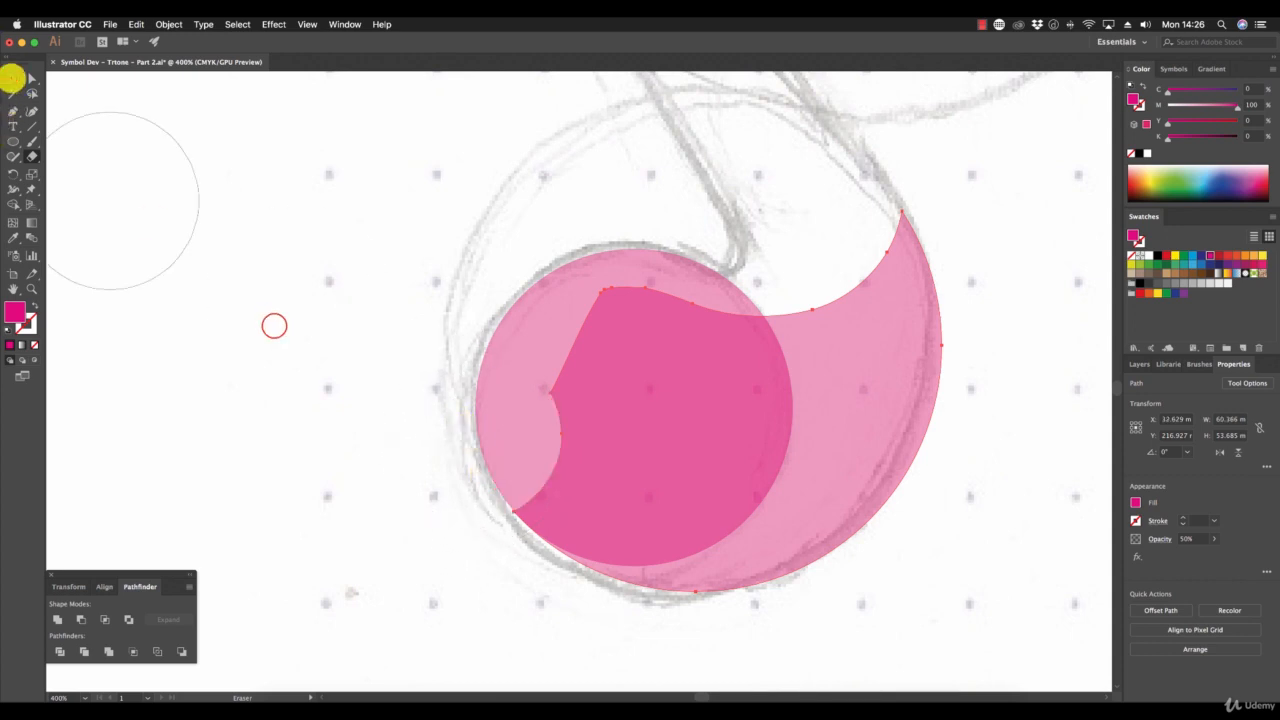
{"action": "left_click", "coordinate": [274, 327]}
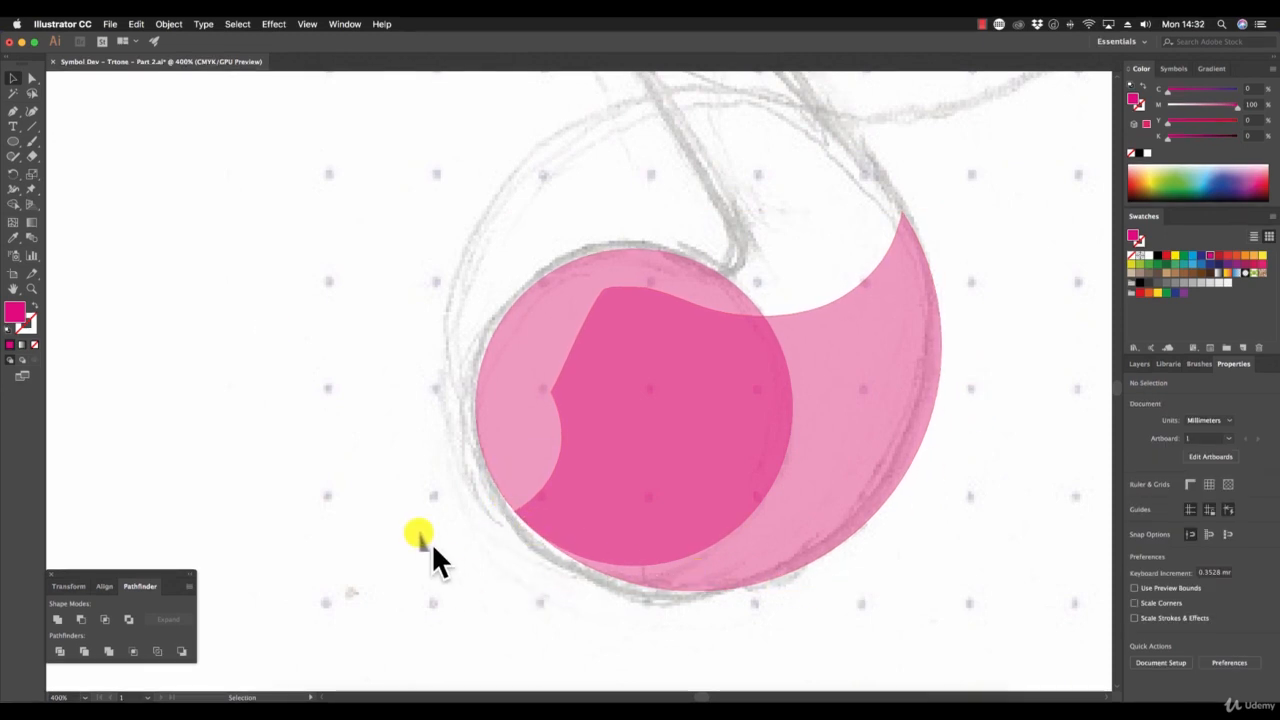
Combine the small circle and the larger lower shape into a compound shape and expand it into one shape.
{"action": "left_click", "coordinate": [537, 395]}
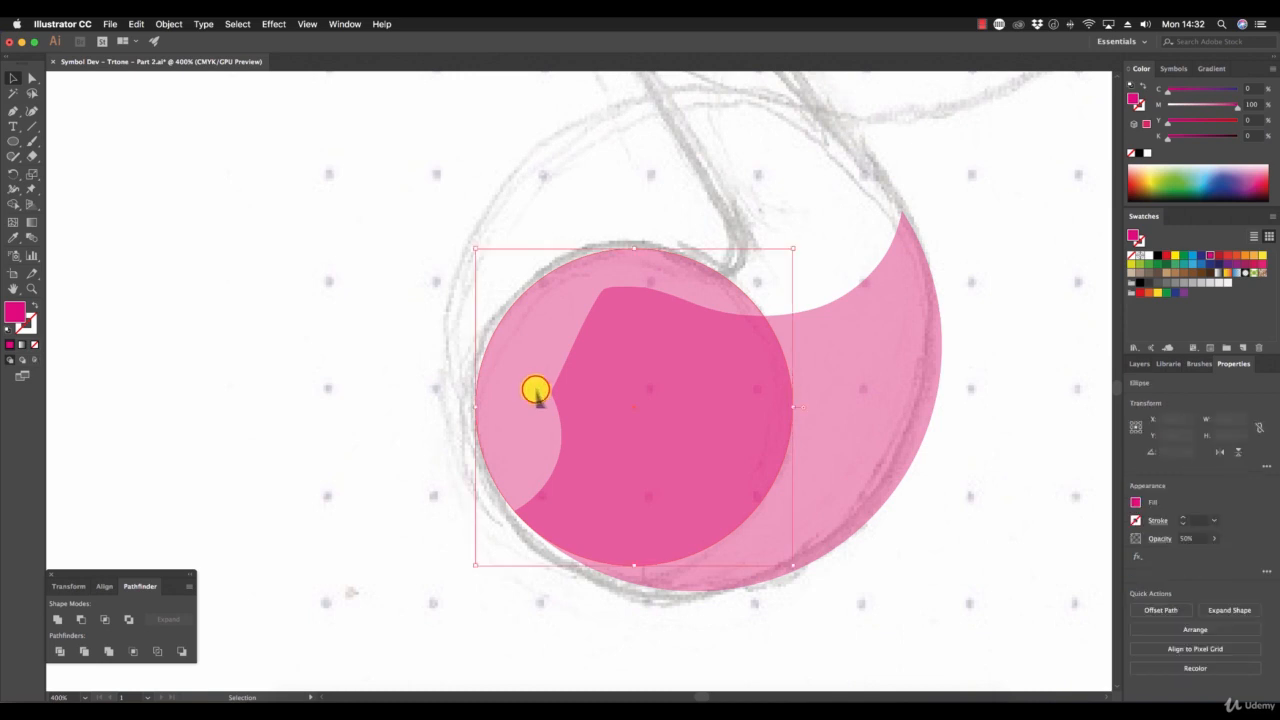
{"action": "left_click", "coordinate": [848, 372], "text": "shift"}
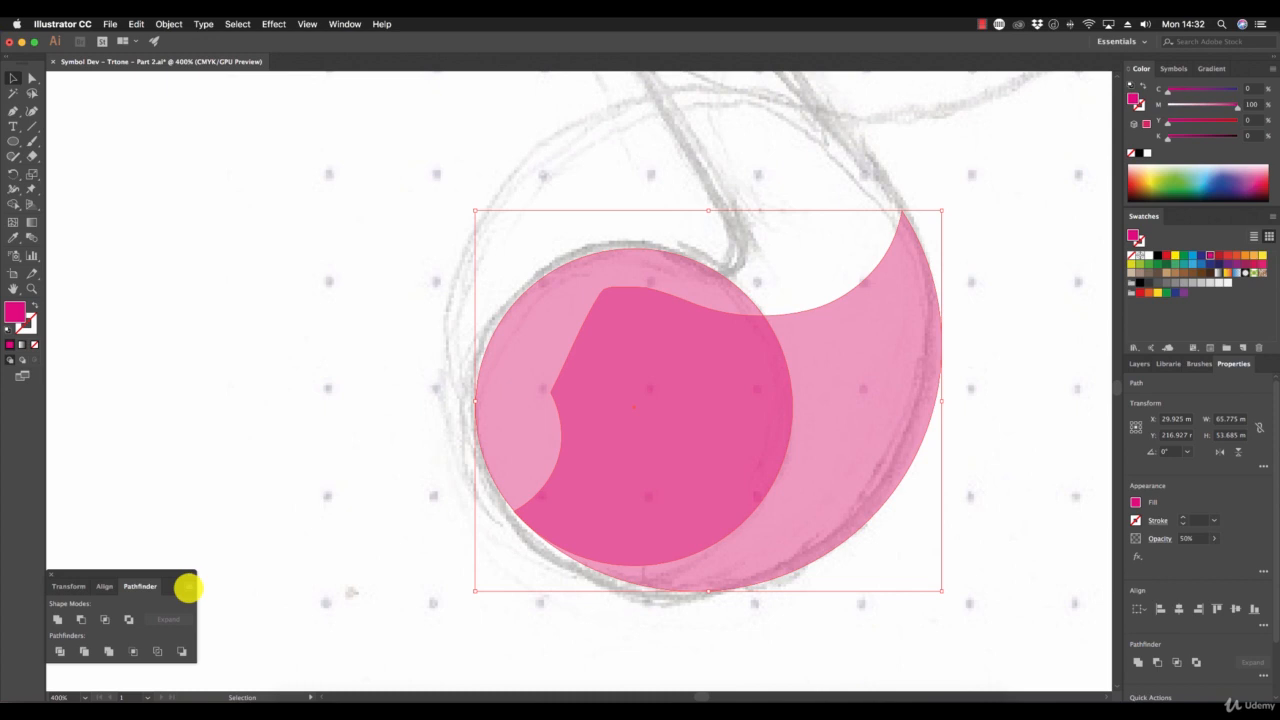
{"action": "left_click", "coordinate": [188, 588]}
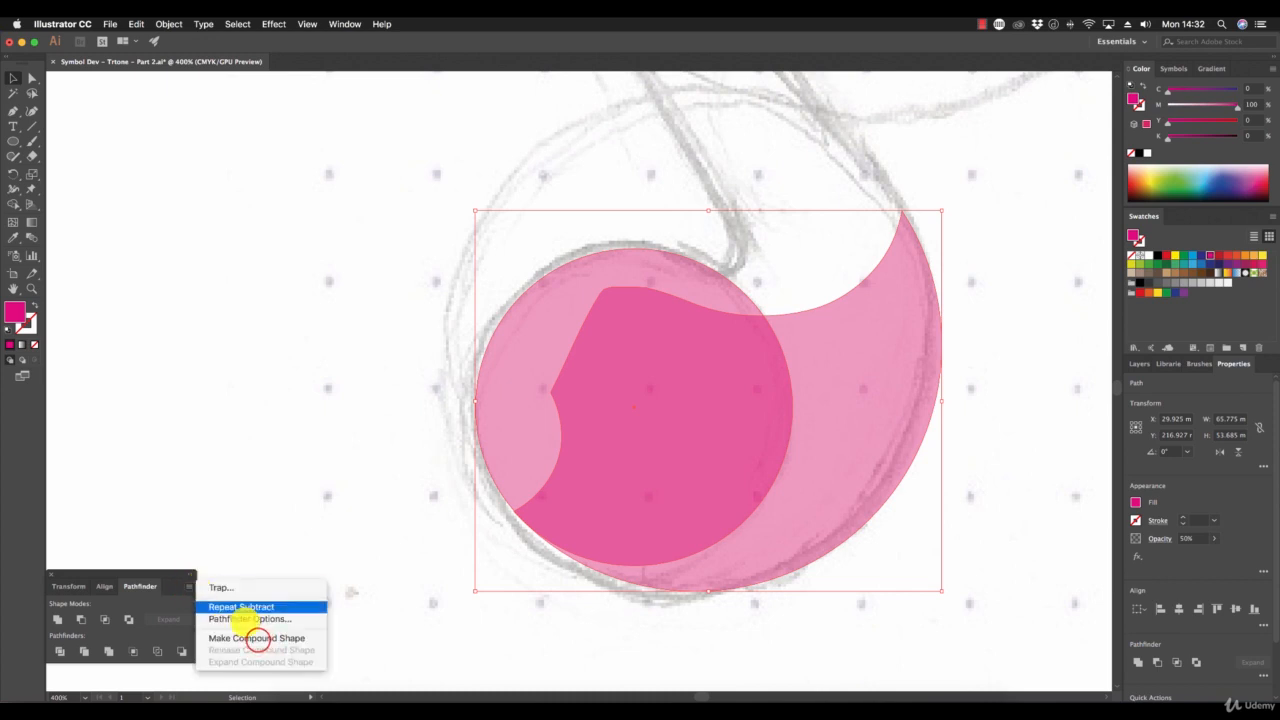
{"action": "left_click", "coordinate": [257, 638]}
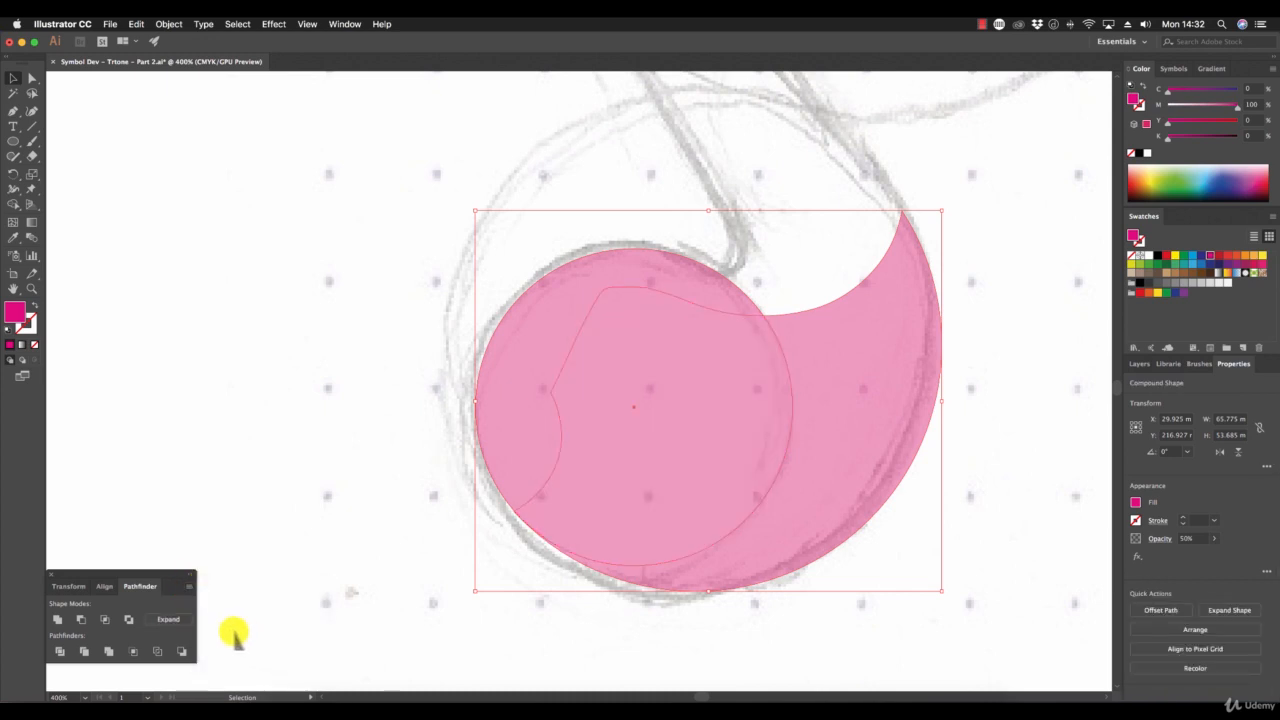
{"action": "left_click", "coordinate": [180, 619]}
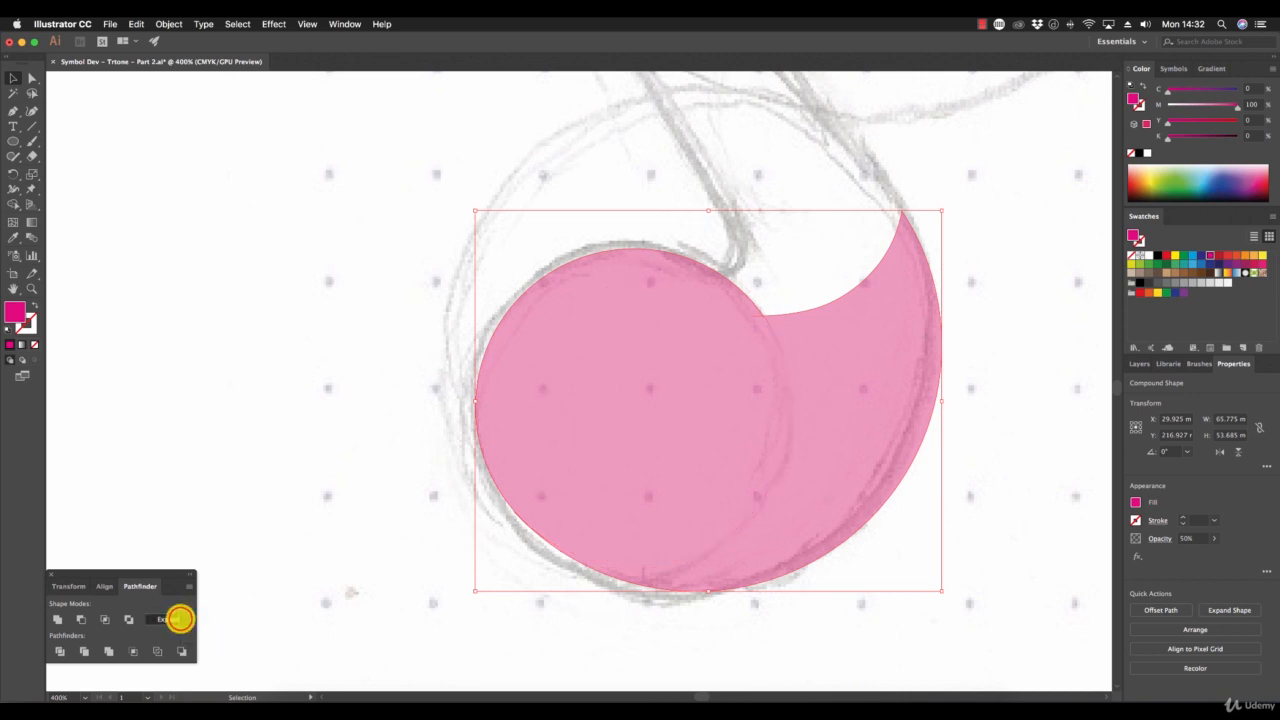
{"action": "left_click", "coordinate": [517, 612]}
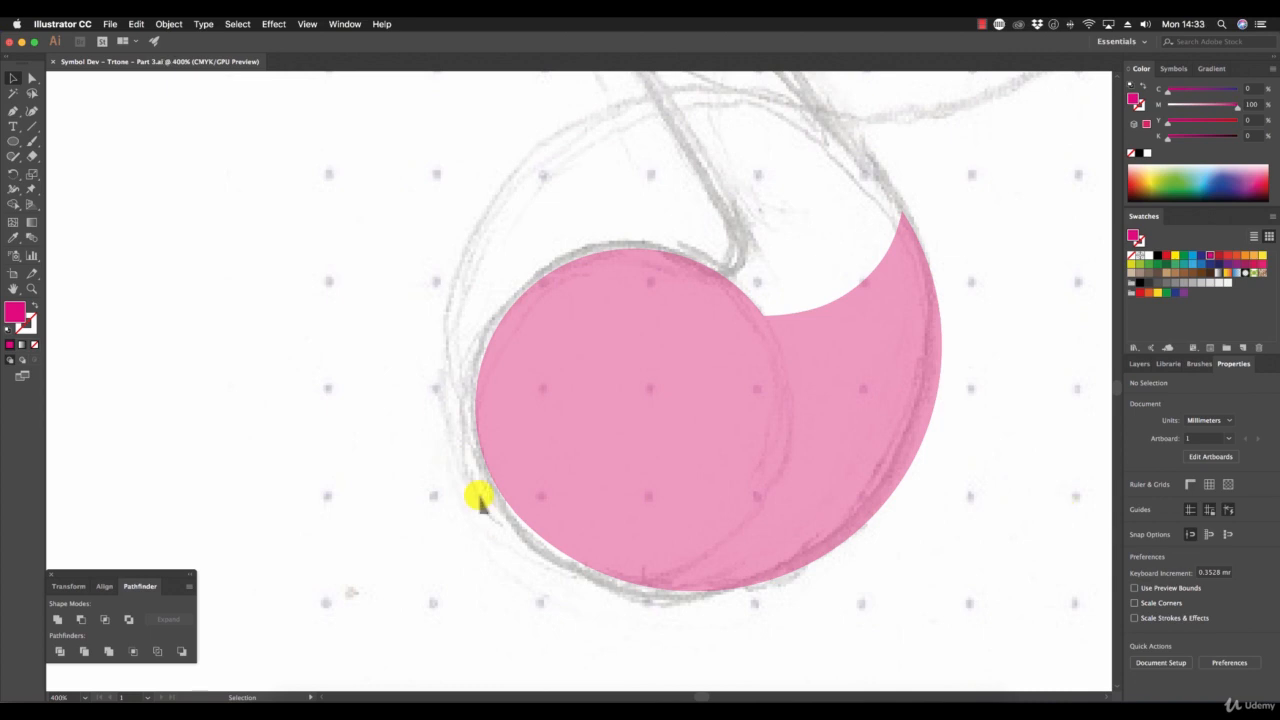
Start a Pen path at the top of the lower bulb and trace the sketched rounded notch where the stem begins.
{"action": "left_click", "coordinate": [32, 288]}
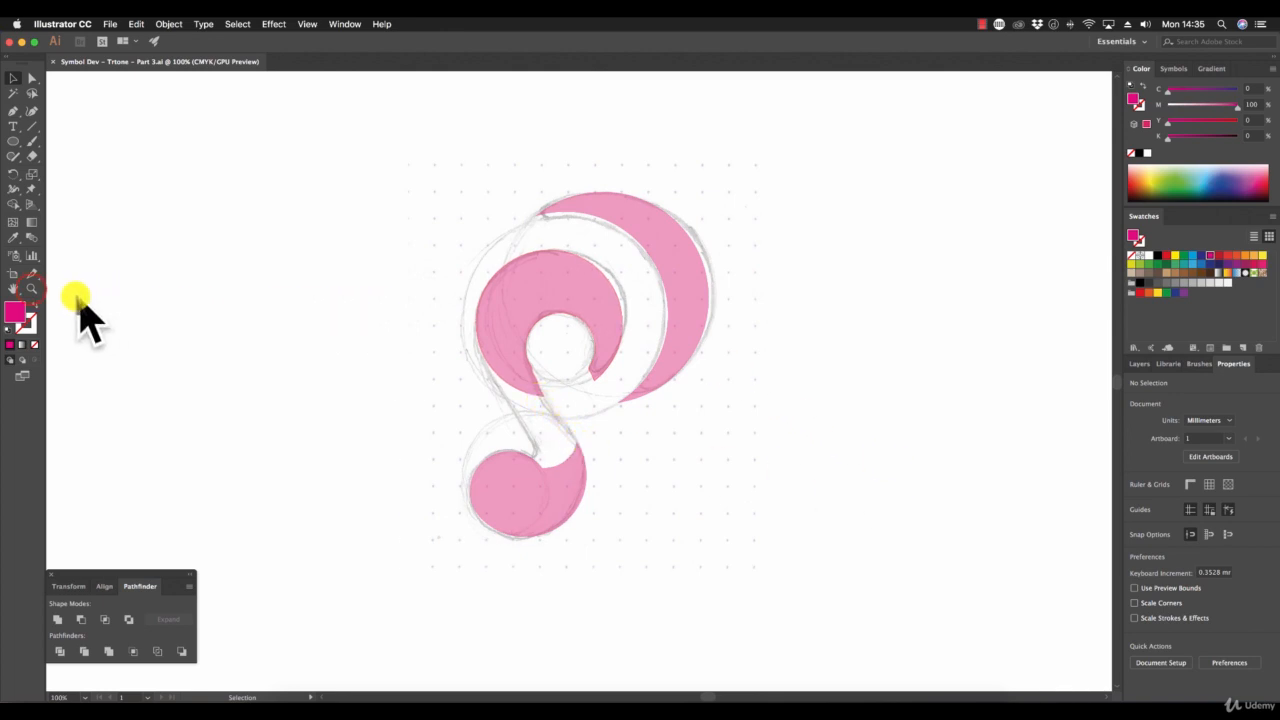
{"action": "left_click", "coordinate": [28, 288]}
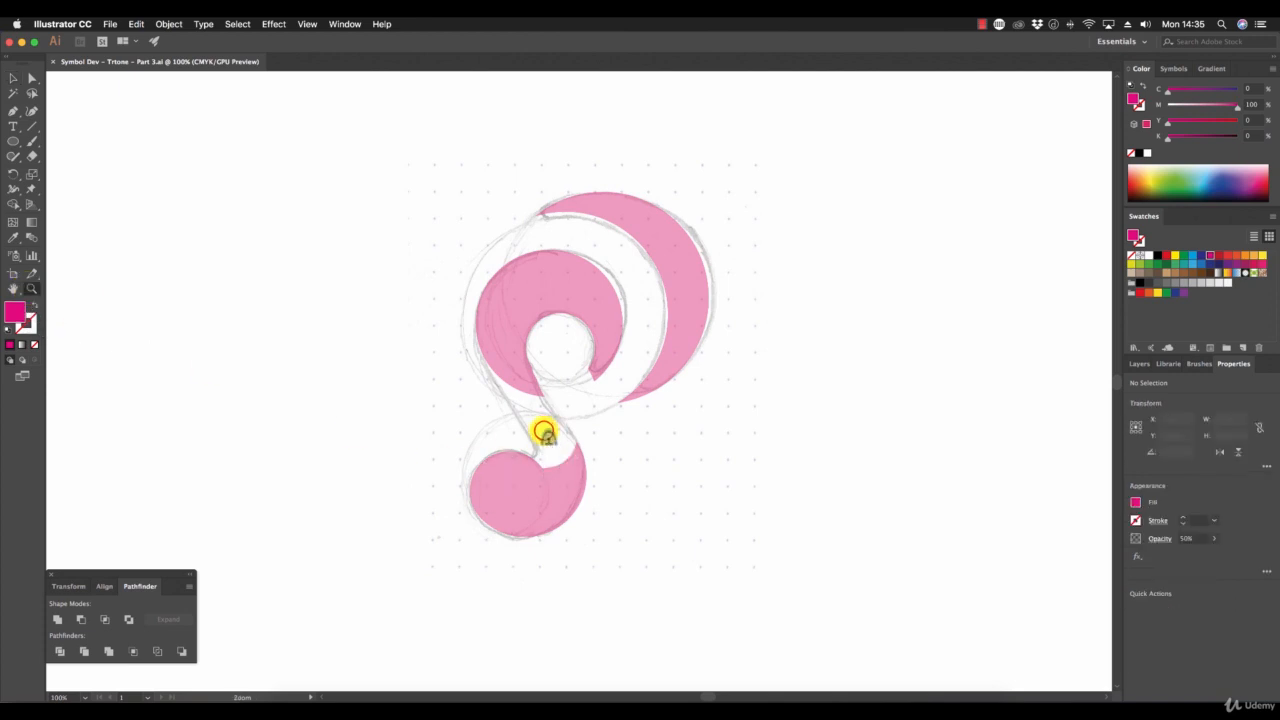
{"action": "left_click", "coordinate": [565, 370]}
{"action": "left_click", "coordinate": [563, 365]}
{"action": "left_click", "coordinate": [563, 363]}
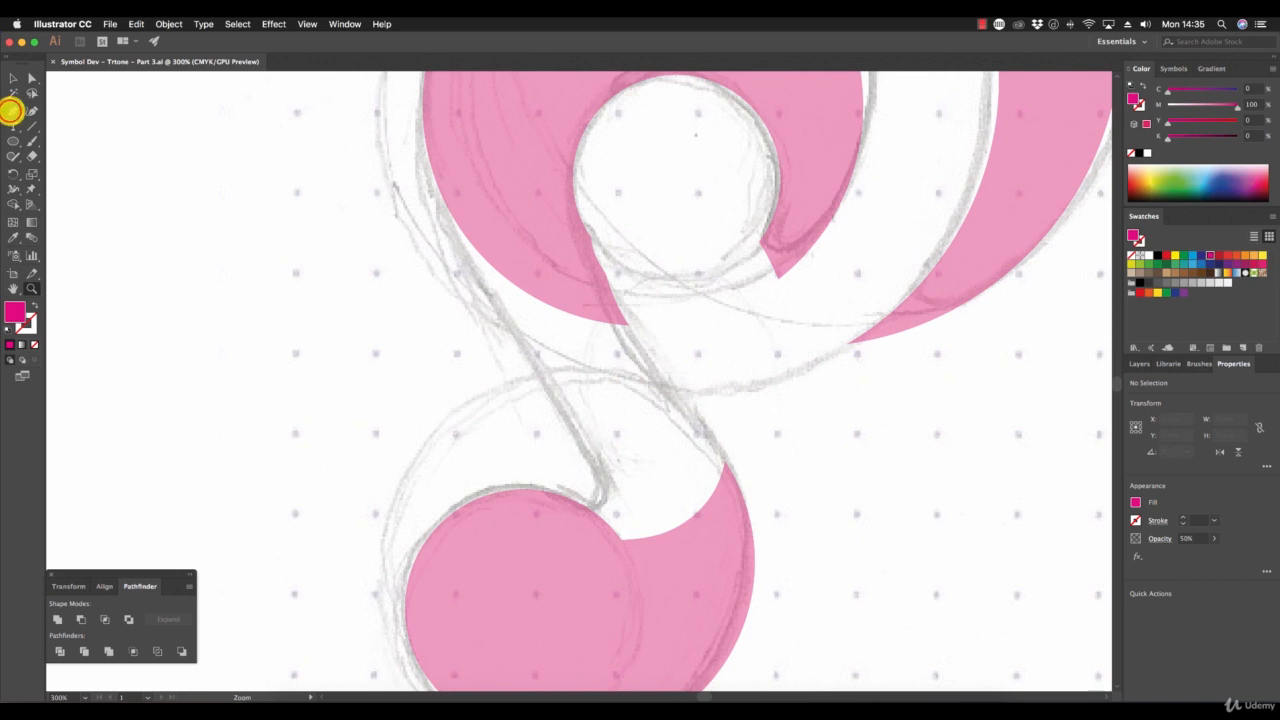
{"action": "left_click", "coordinate": [11, 110]}
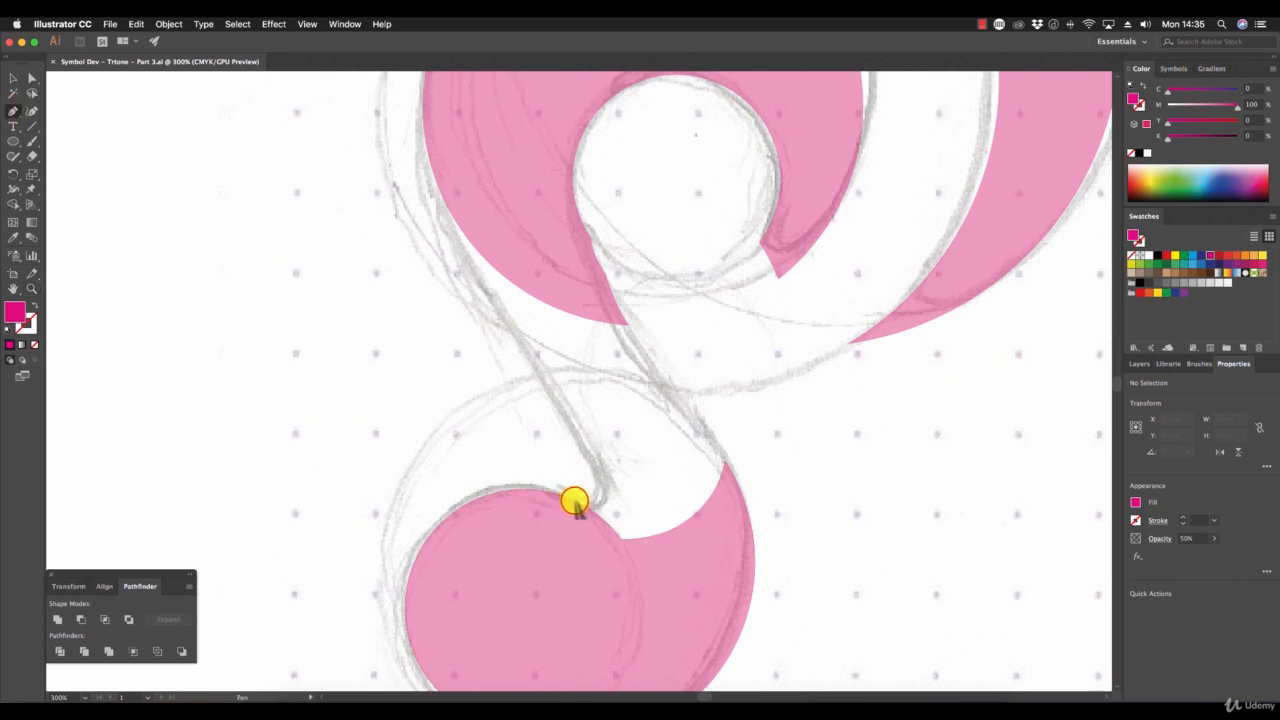
{"action": "left_click_drag", "start_coordinate": [575, 502], "coordinate": [603, 505]}
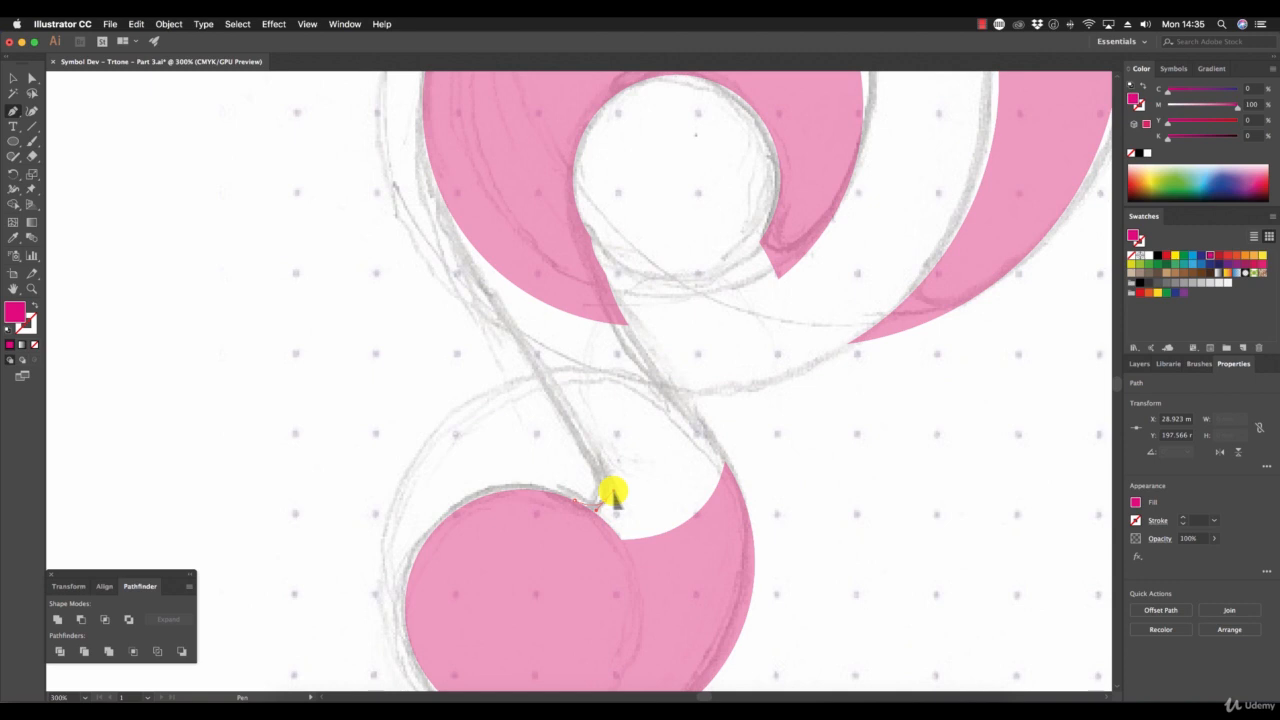
{"action": "left_click_drag", "start_coordinate": [612, 492], "coordinate": [580, 450]}
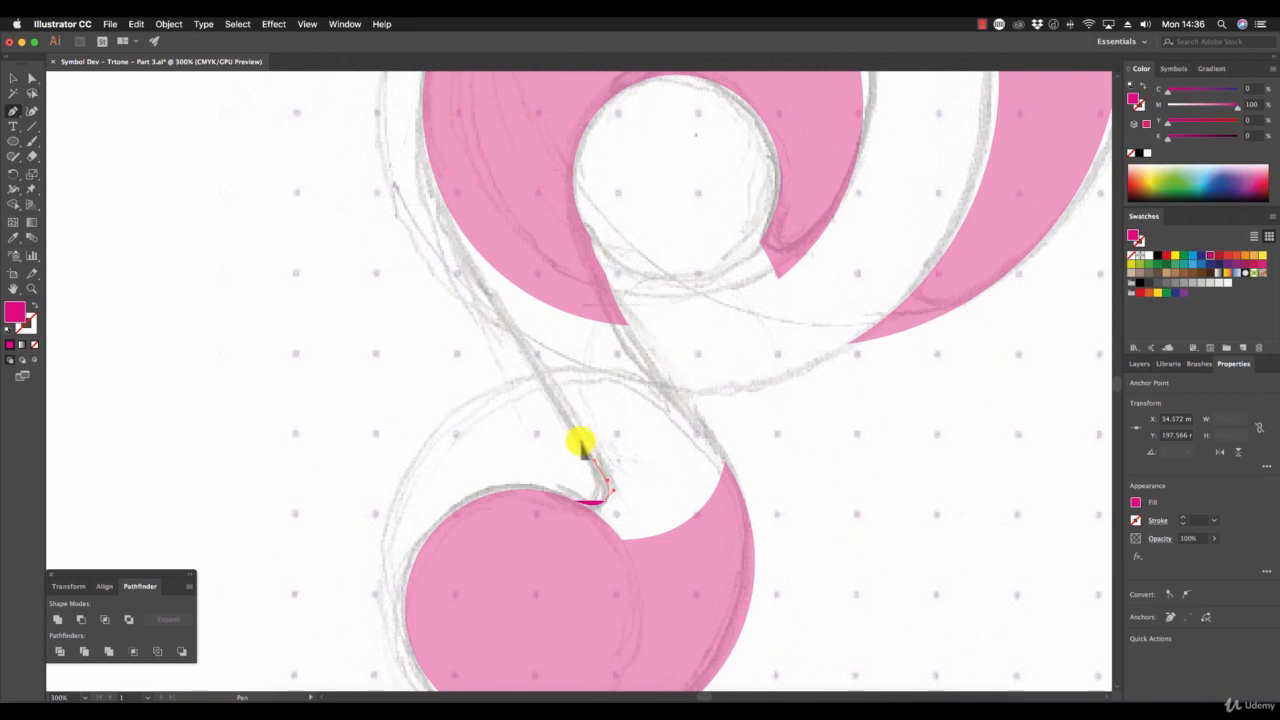
{"action": "left_click_drag", "start_coordinate": [580, 450], "coordinate": [581, 383]}
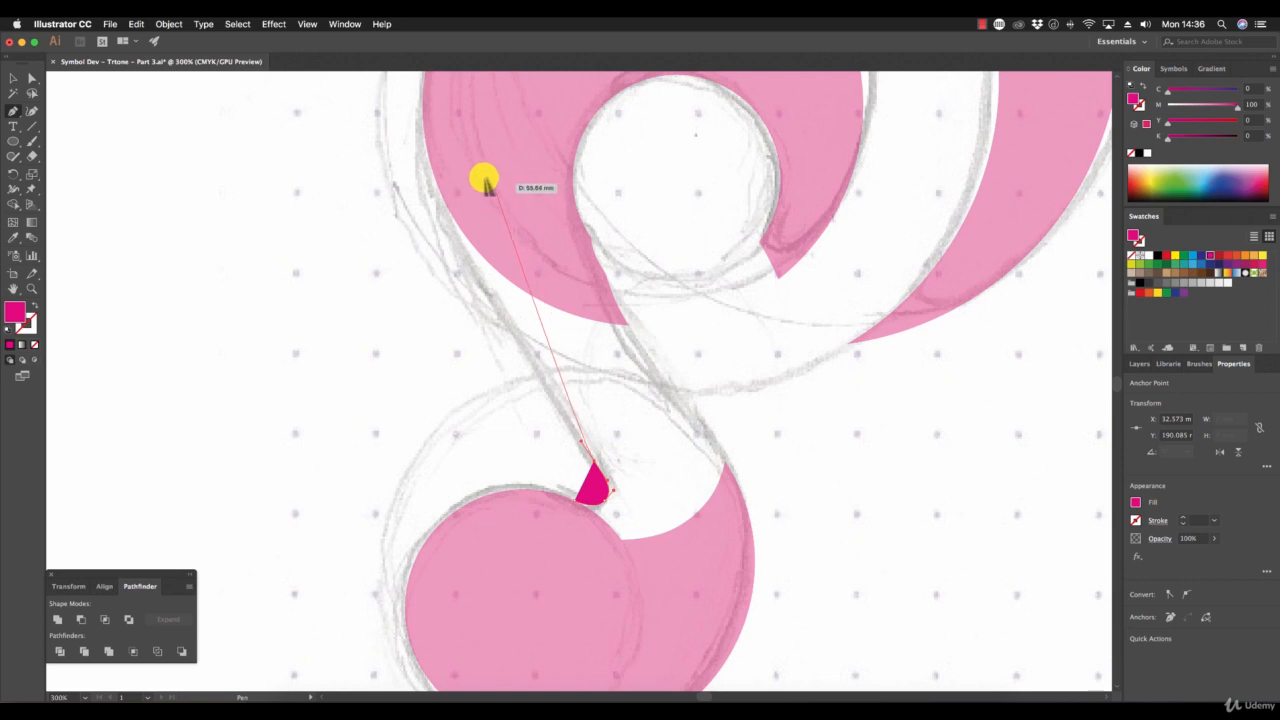
Extend the path along the stem's left edge to a curved point on the upper shape's left side, and set its opacity to 50%.
{"action": "left_click", "coordinate": [424, 123]}
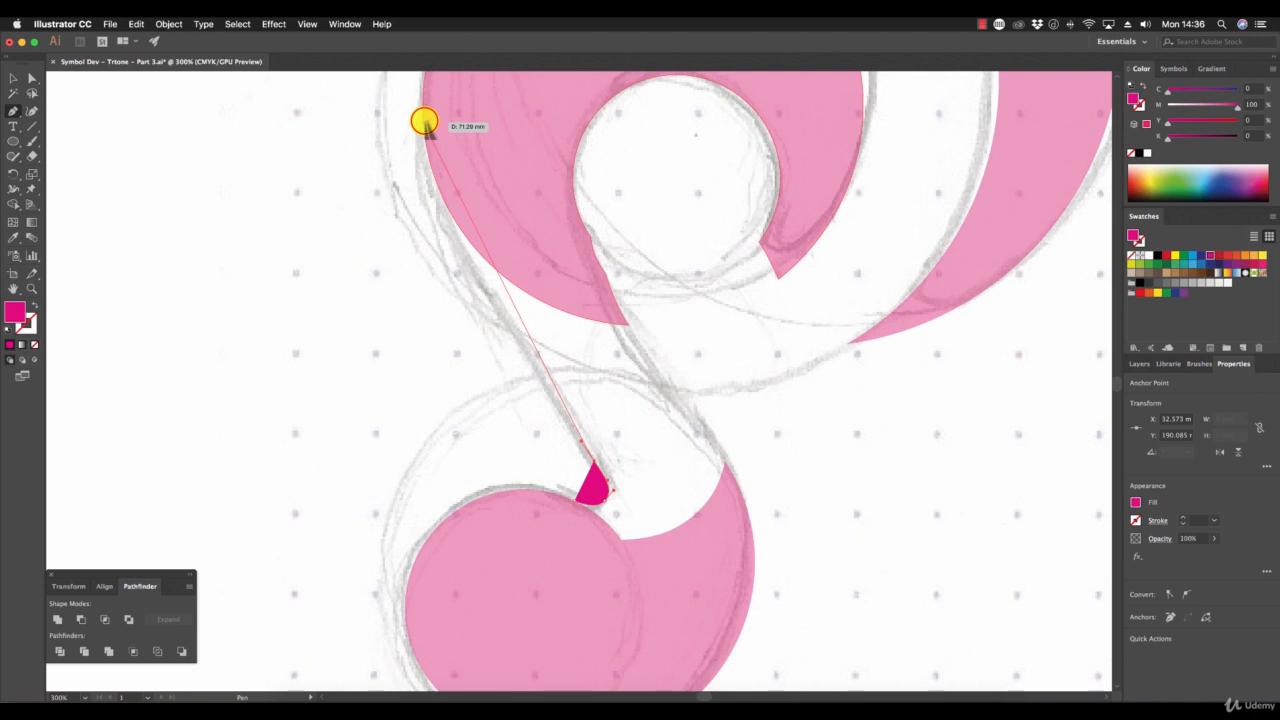
{"action": "left_click", "coordinate": [424, 122]}
{"action": "left_click_drag", "start_coordinate": [424, 122], "coordinate": [421, 204]}
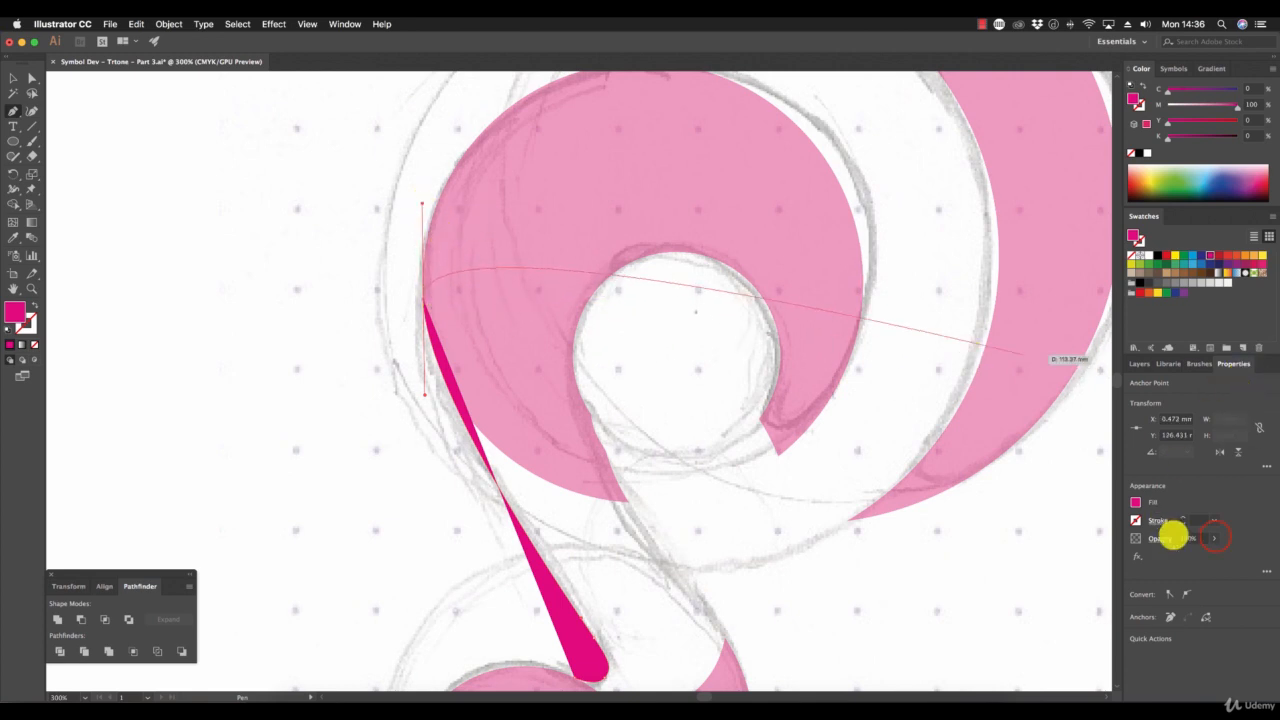
{"action": "left_click", "coordinate": [1214, 538]}
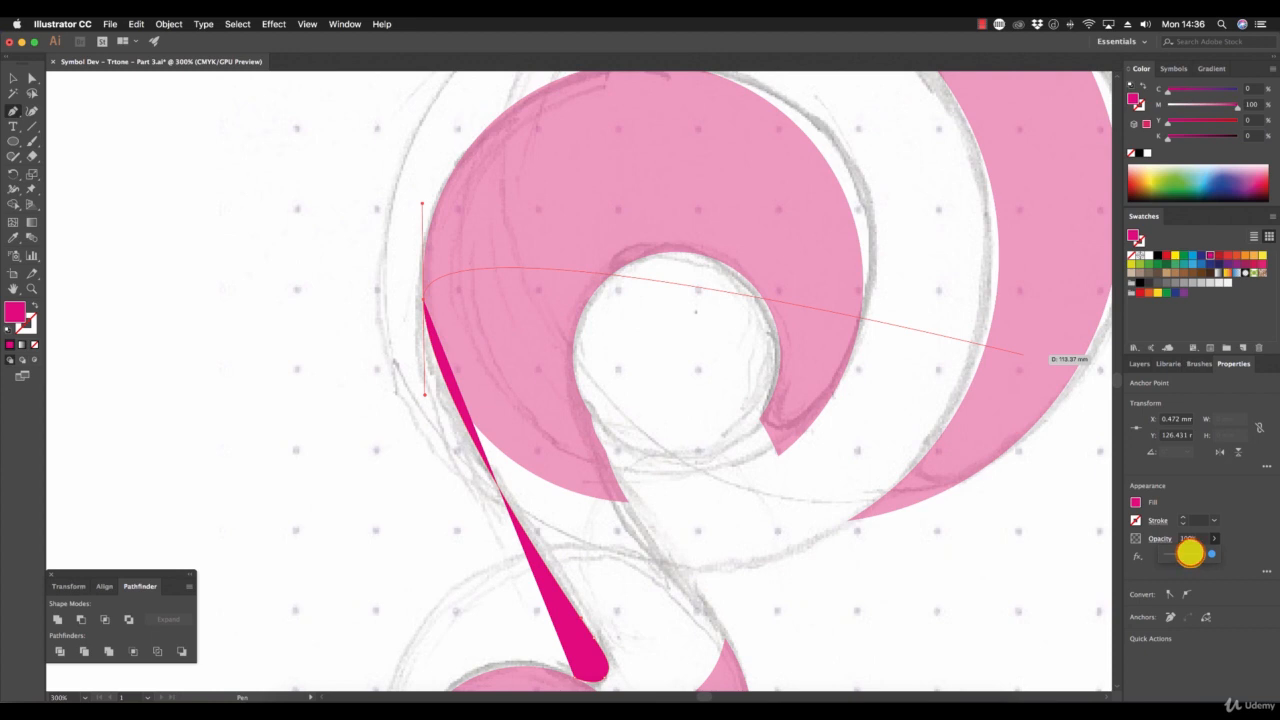
{"action": "left_click", "coordinate": [1190, 553]}
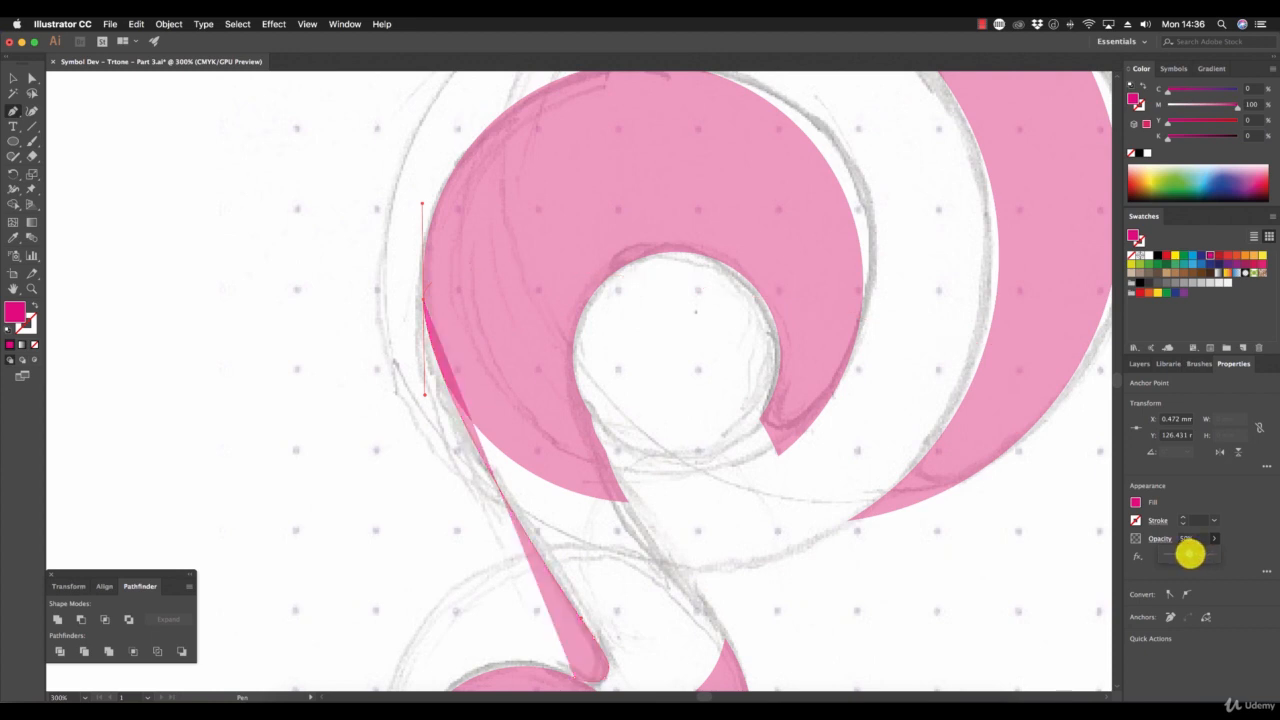
Complete the stem's right side down into the lower shape, close the path at its starting point on the bulb, and deselect it.
{"action": "left_click_drag", "start_coordinate": [636, 492], "coordinate": [569, 466]}
{"action": "scroll", "coordinate": [572, 466], "scroll_direction": "down", "scroll_amount": 3}
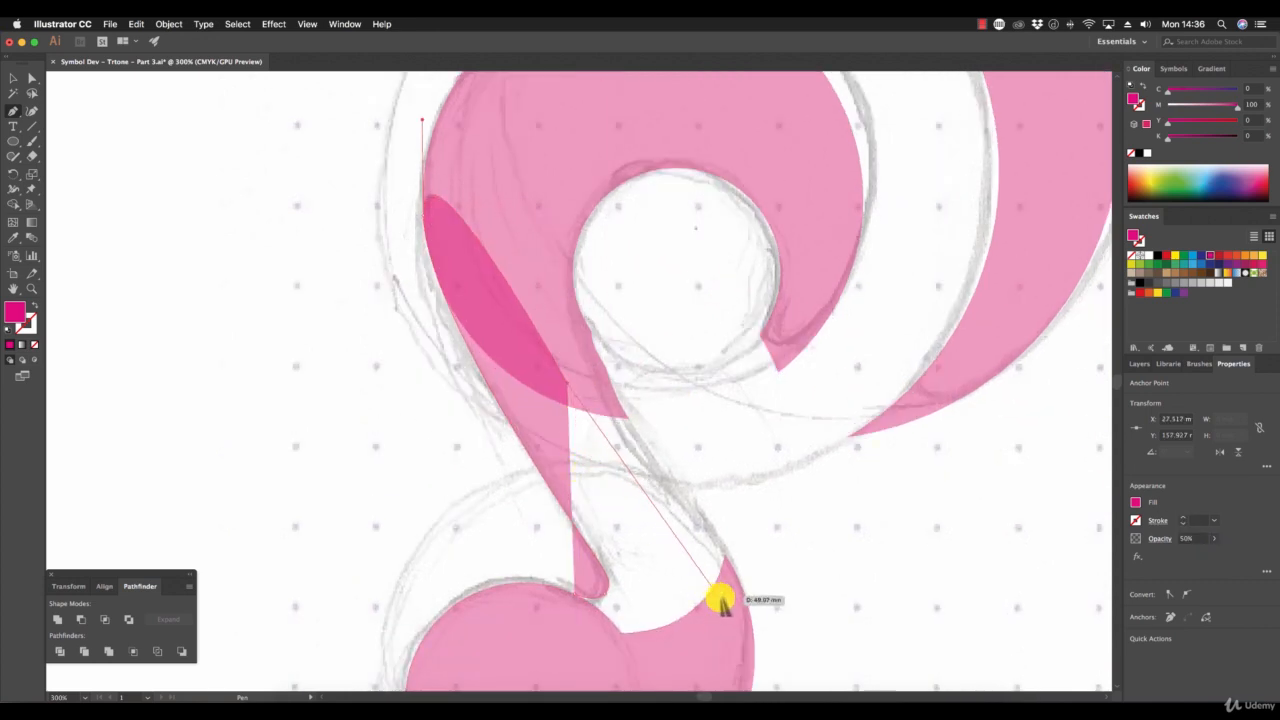
{"action": "left_click_drag", "start_coordinate": [721, 606], "coordinate": [676, 680]}
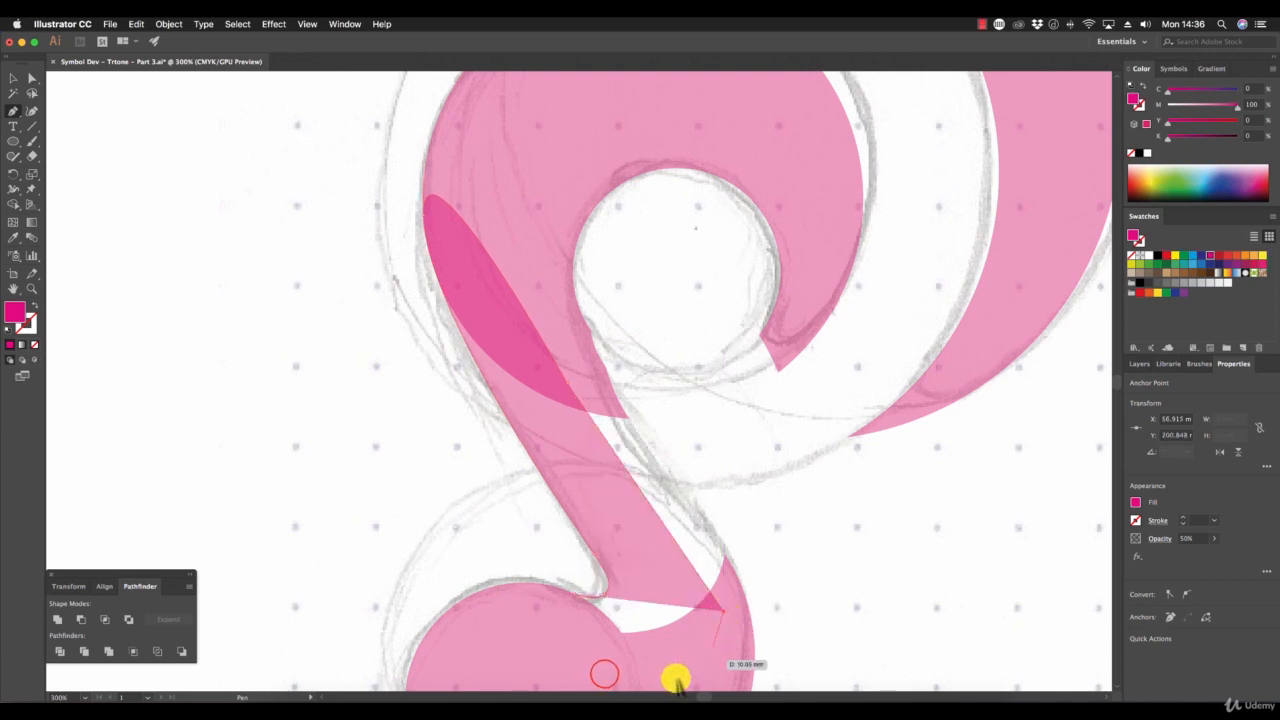
{"action": "left_click", "coordinate": [603, 674]}
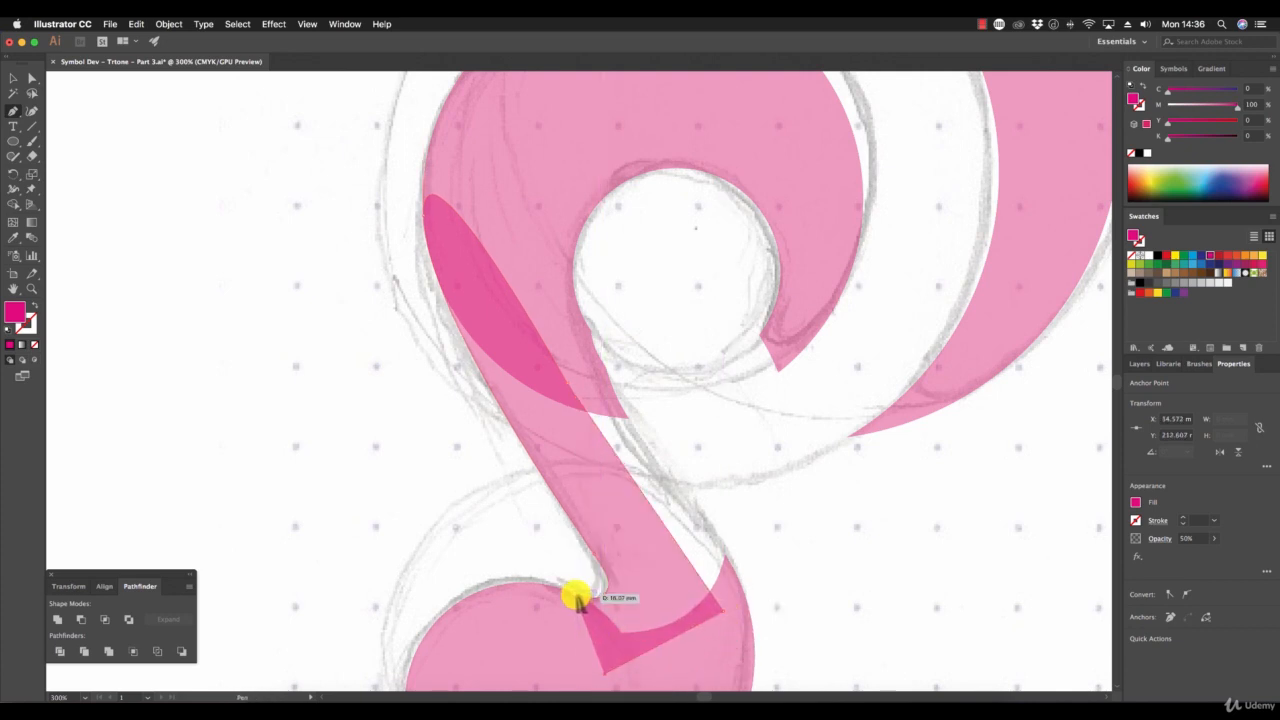
{"action": "left_click_drag", "start_coordinate": [577, 598], "coordinate": [641, 570]}
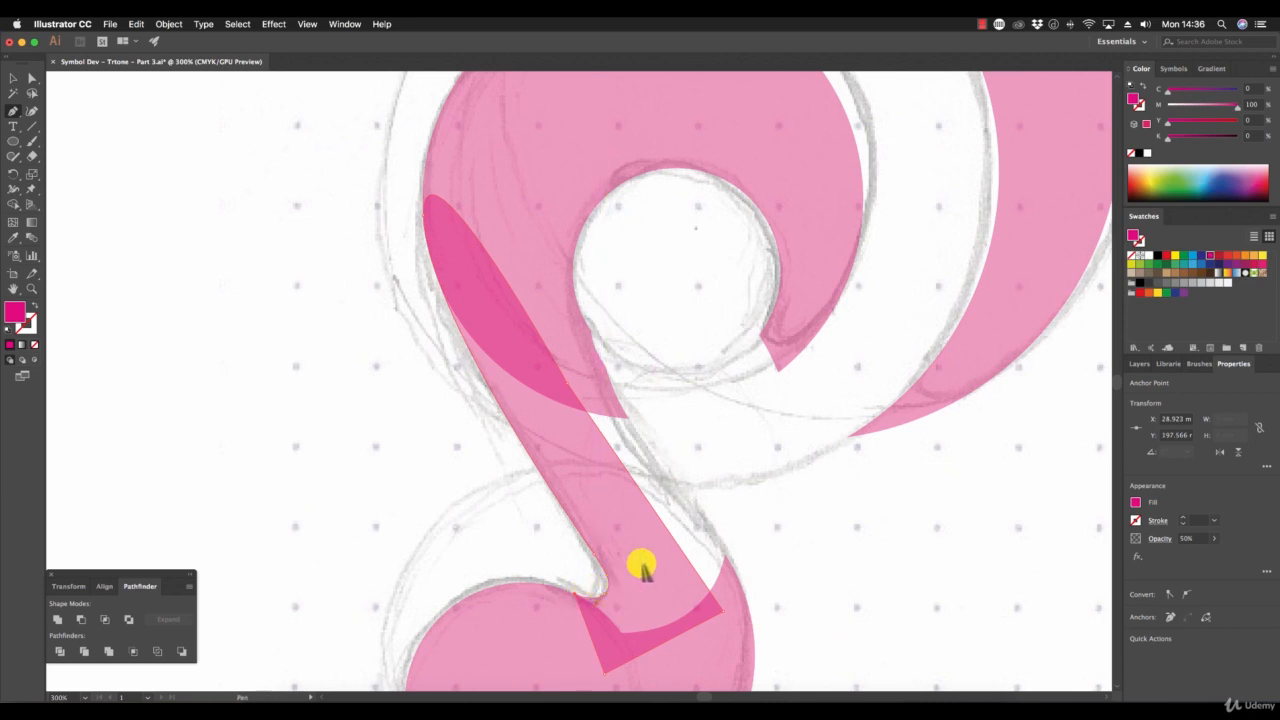
{"action": "left_click", "coordinate": [14, 78]}
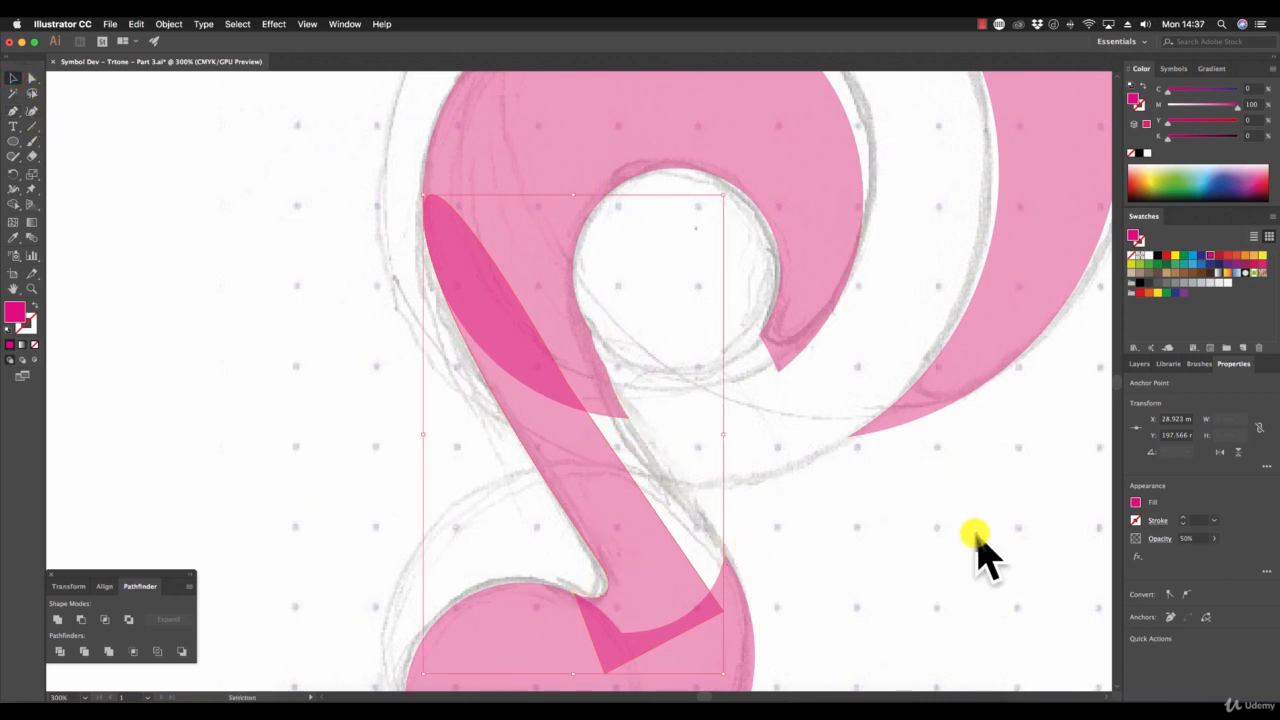
{"action": "left_click", "coordinate": [922, 540]}
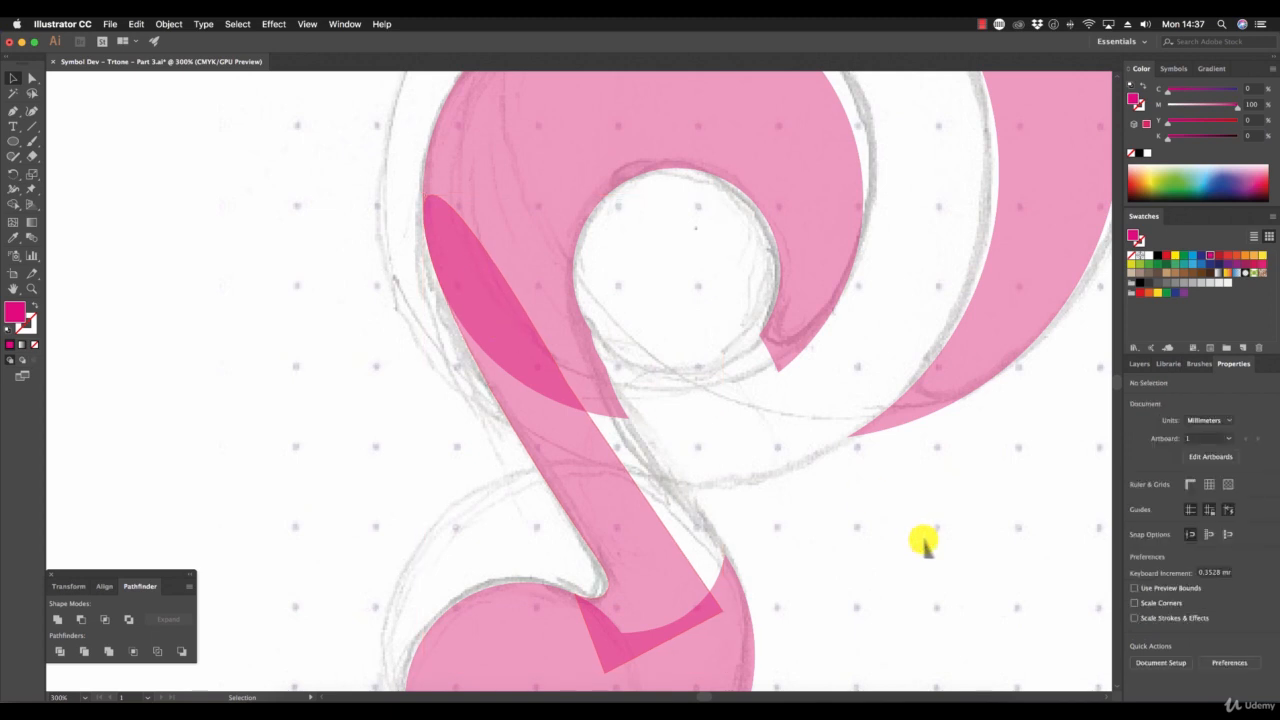